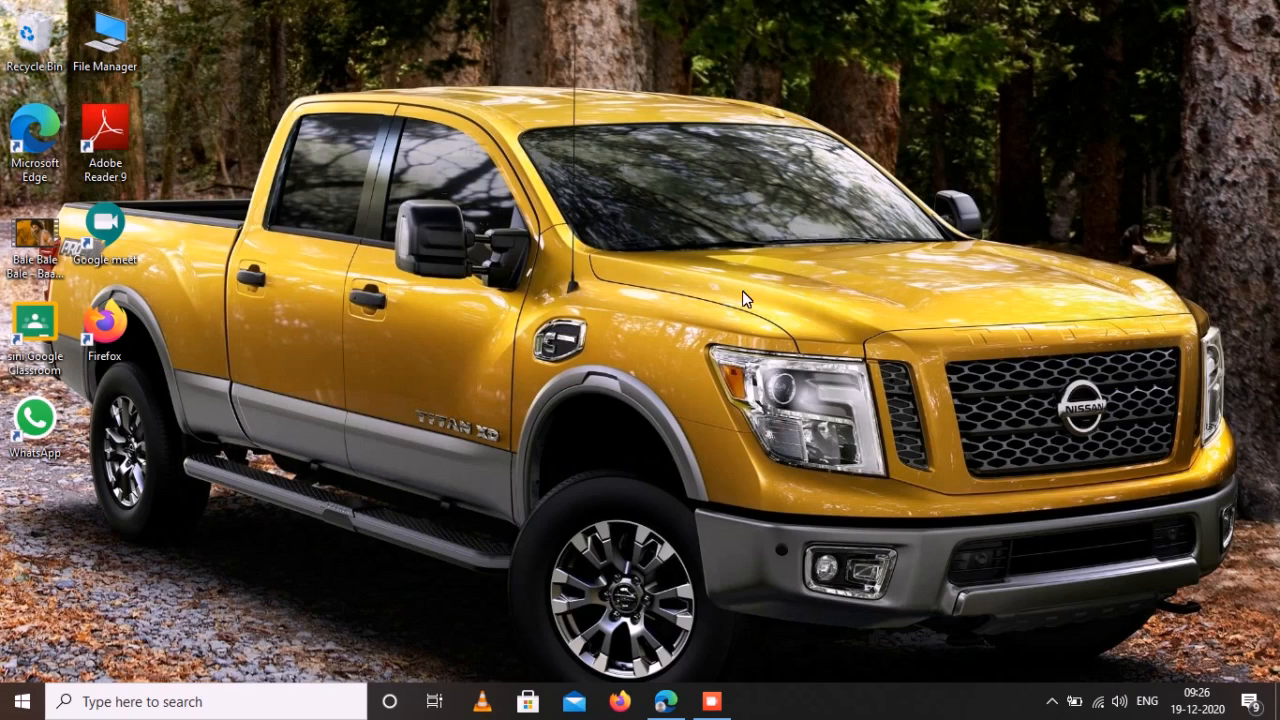
Step: Open Microsoft Edge in a maximized window and search the web for "chrome download"
double_click(16, 150)
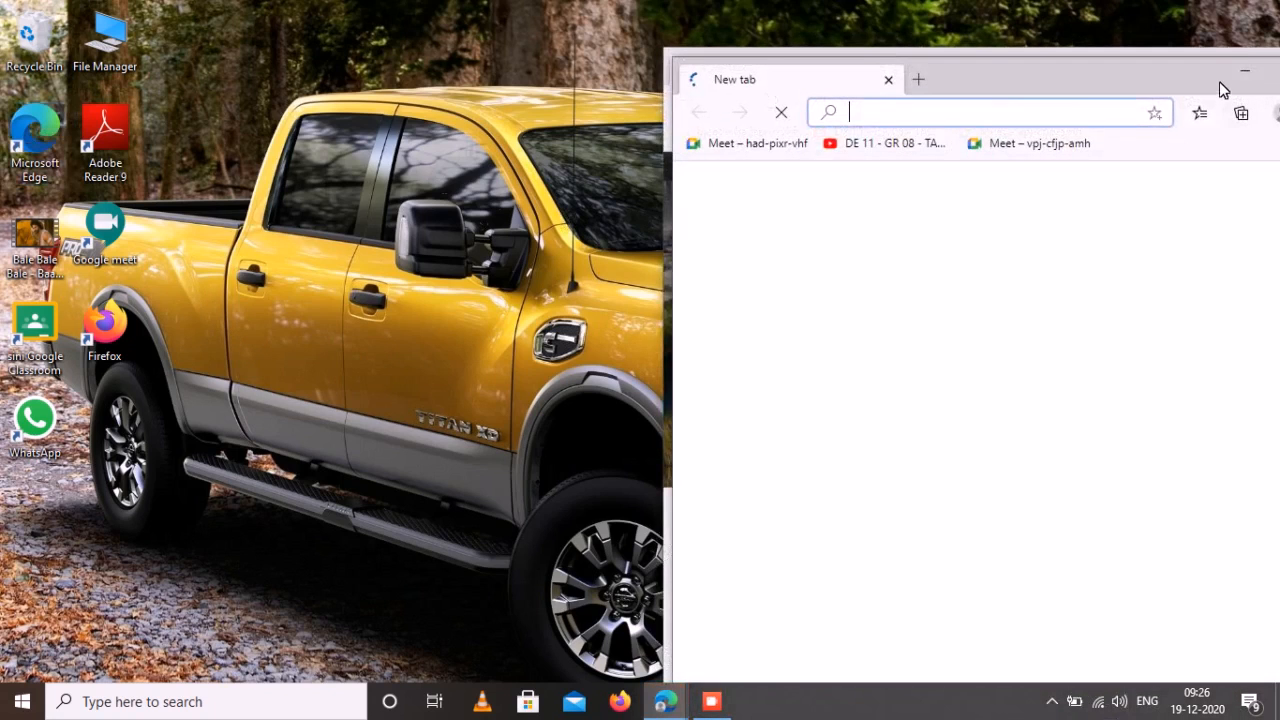
click(1272, 66)
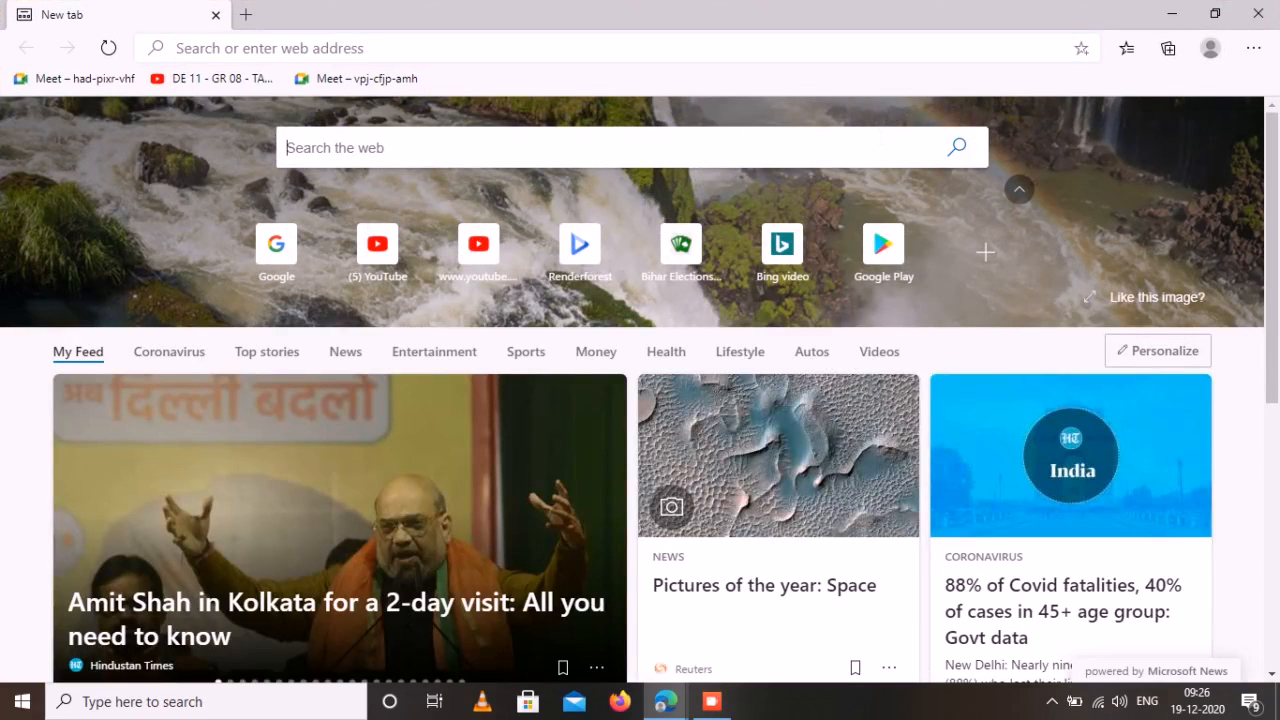
text(chrome)
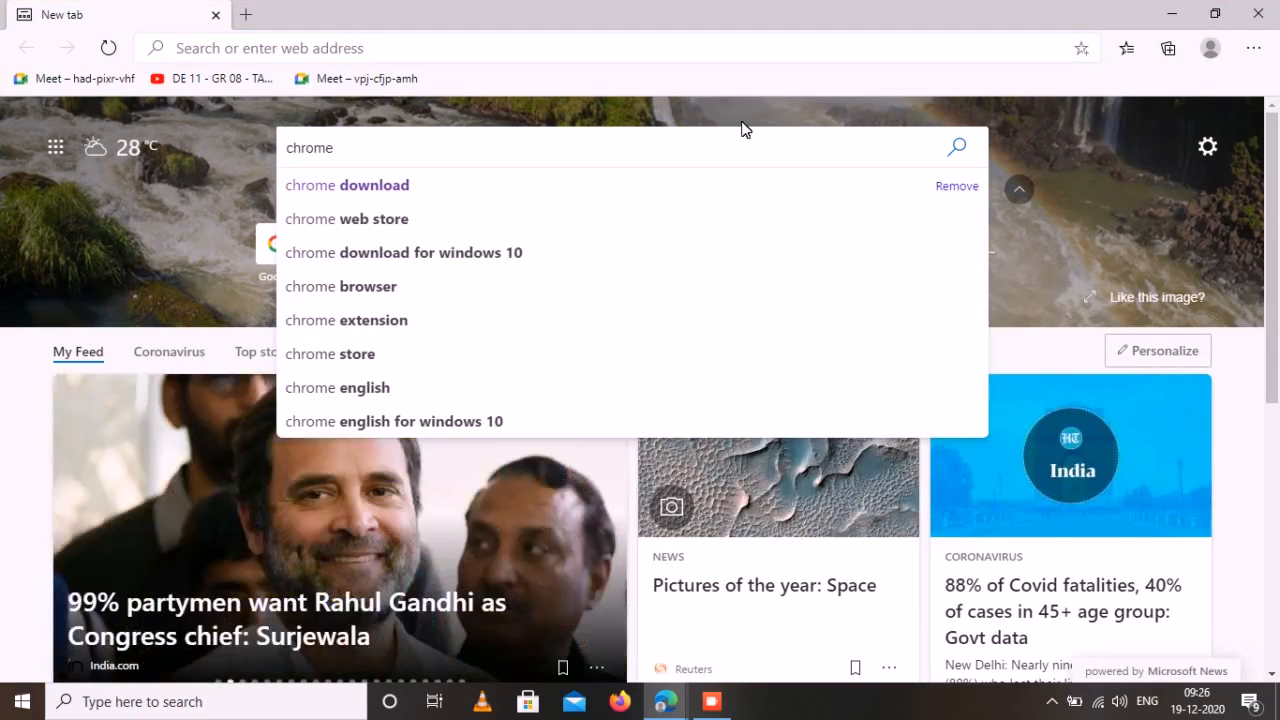
click(683, 184)
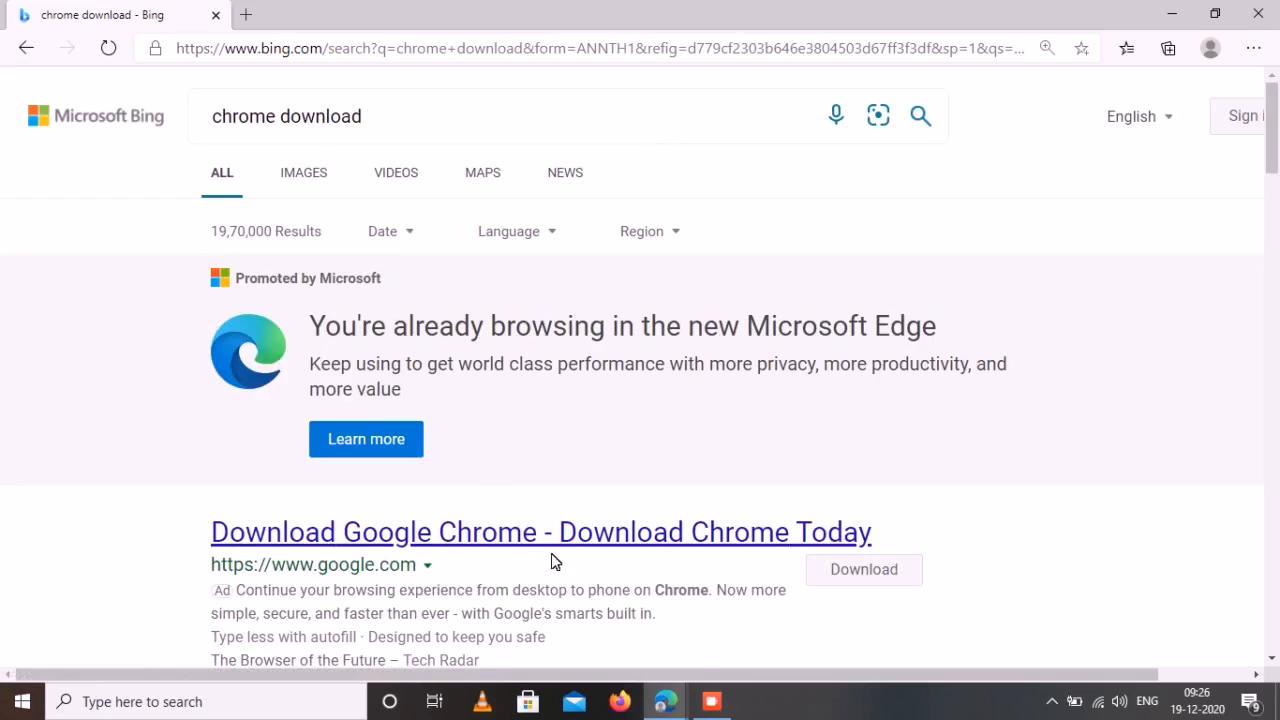
Step: Open Google's Chrome download page from the search results and download the Windows installer ChromeSetup.exe
click(758, 532)
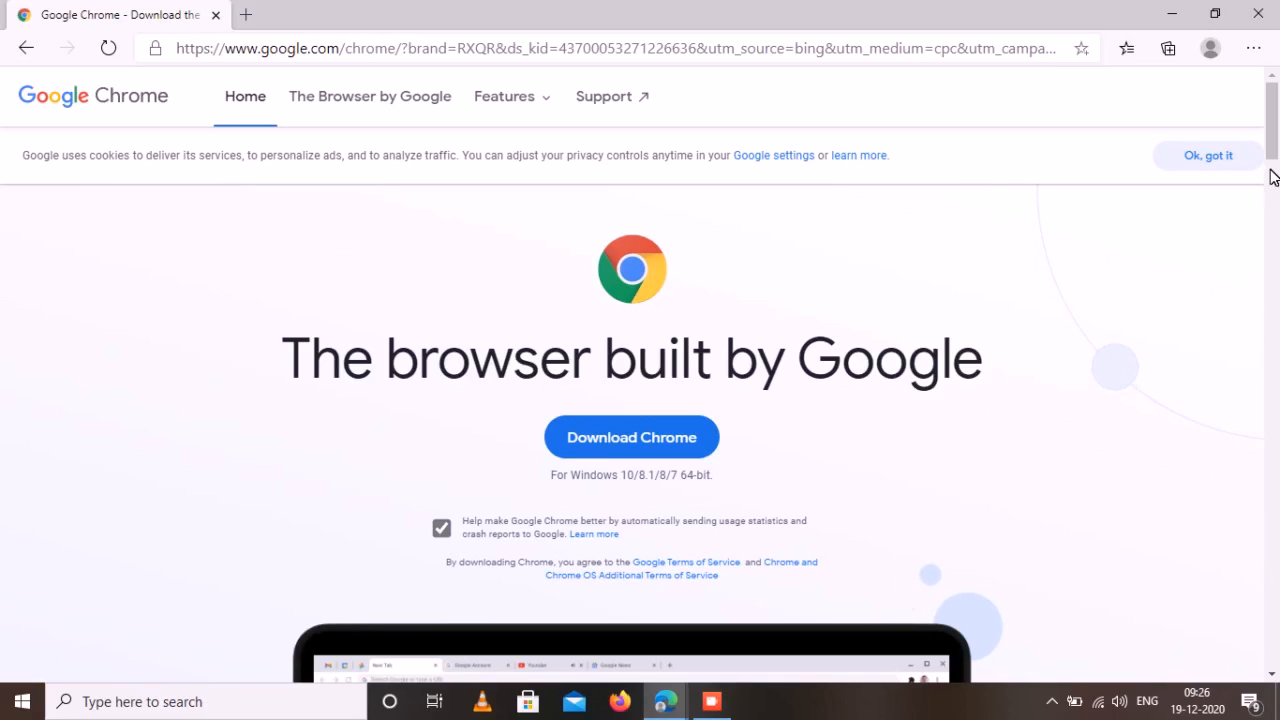
drag(1272, 146, 1268, 212)
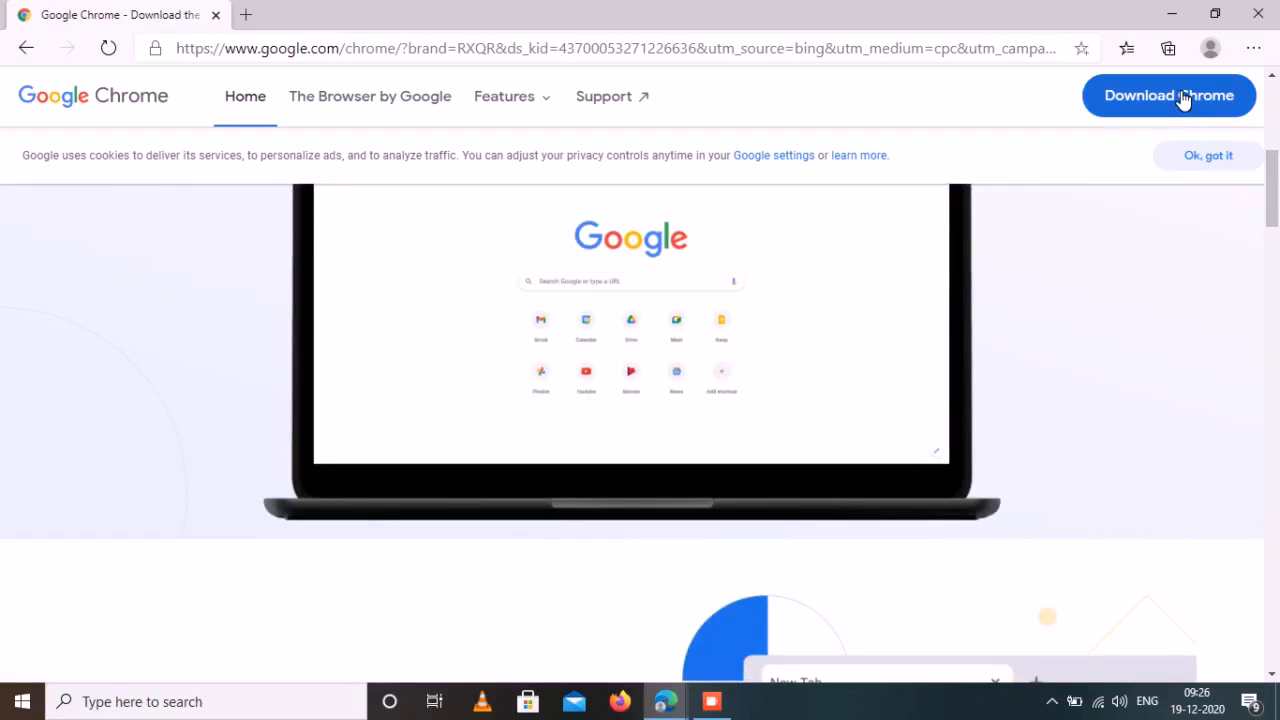
drag(1271, 168, 1269, 86)
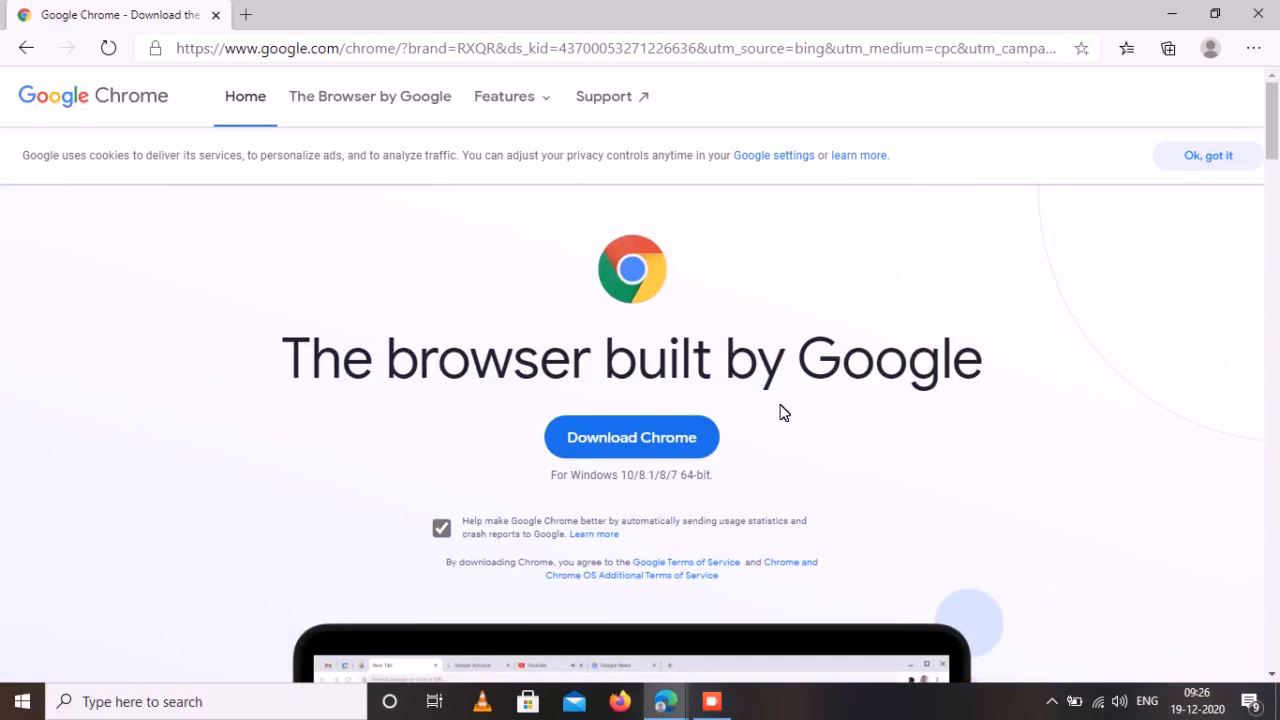
click(690, 438)
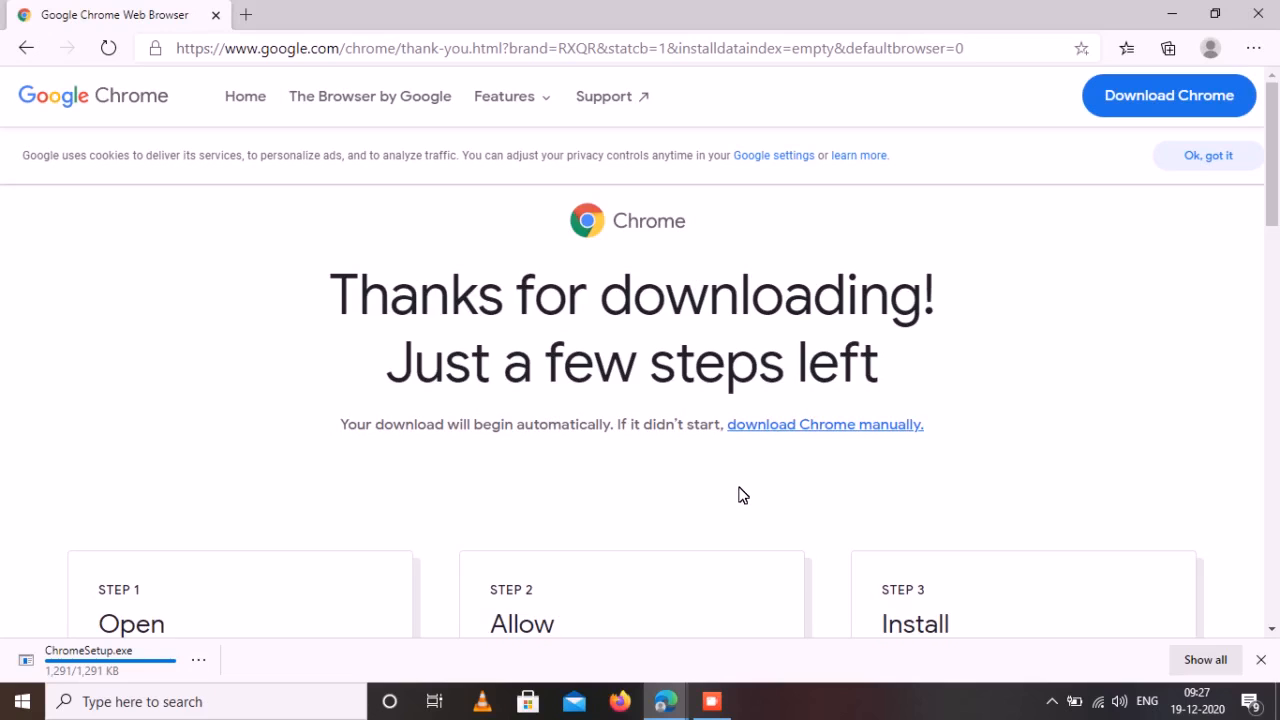
scroll(851, 434, down, 3)
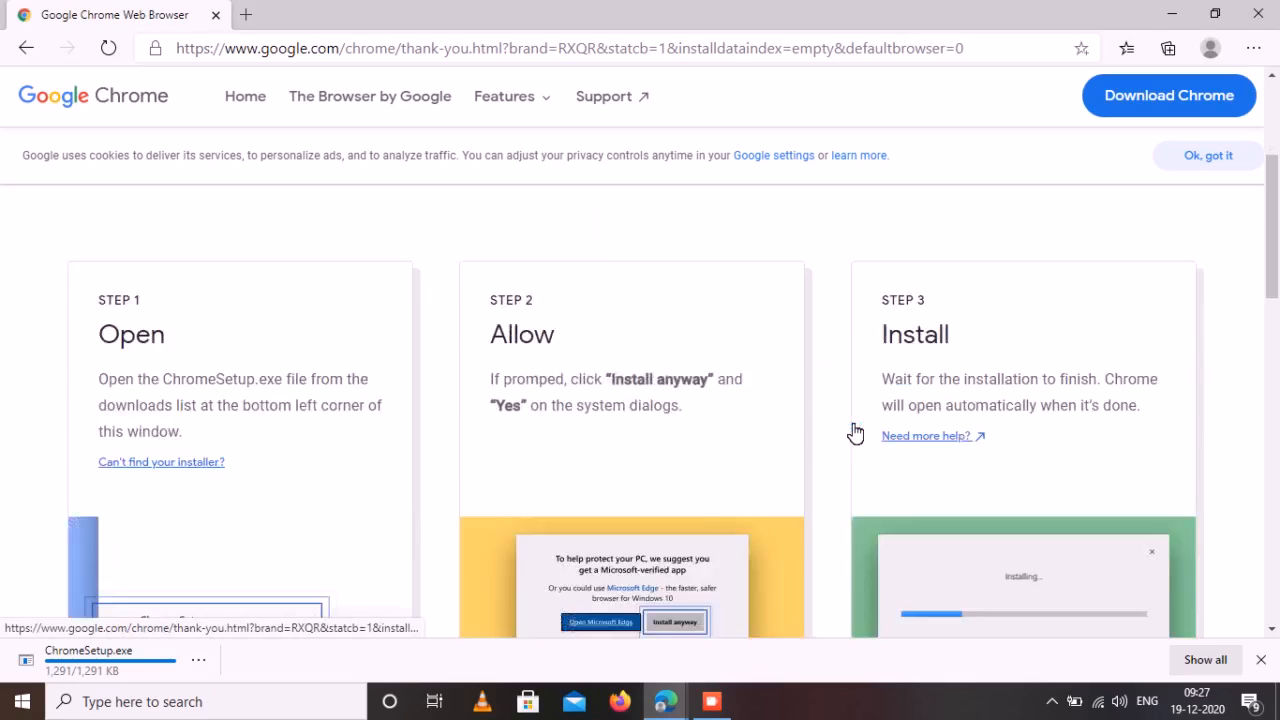
scroll(848, 430, up, 2)
scroll(848, 430, down, 1)
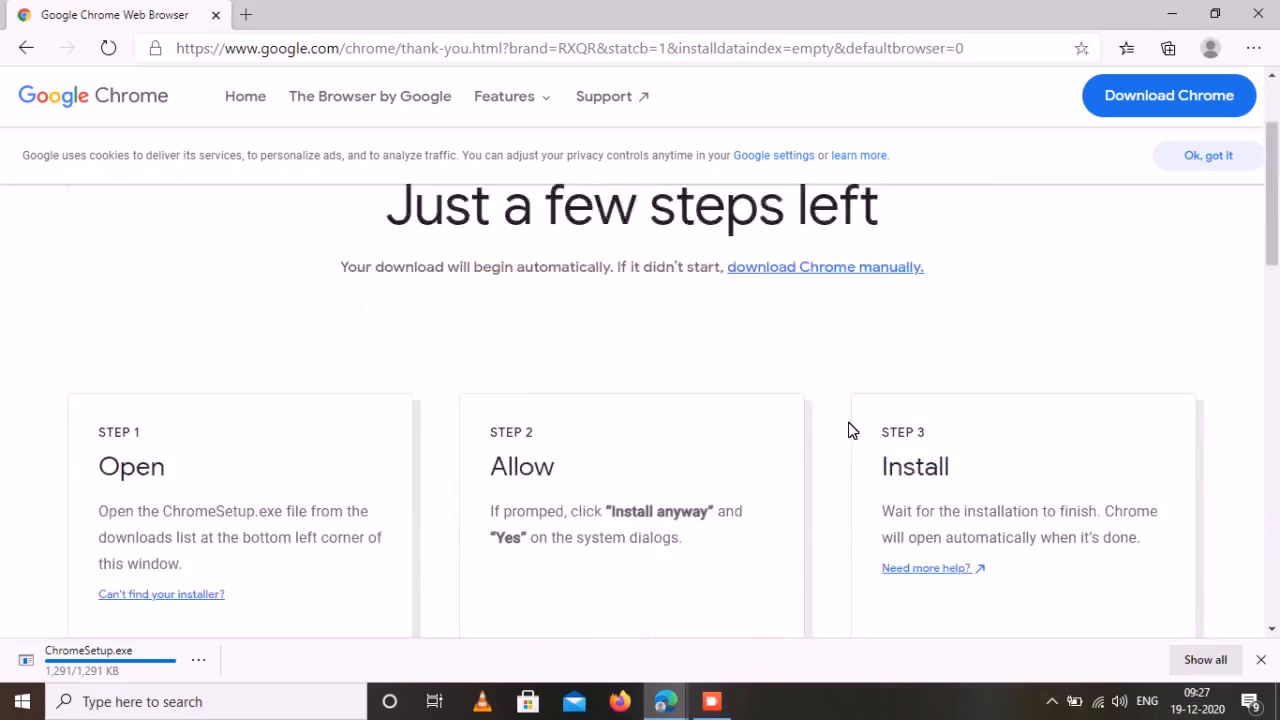
scroll(850, 430, up, 3)
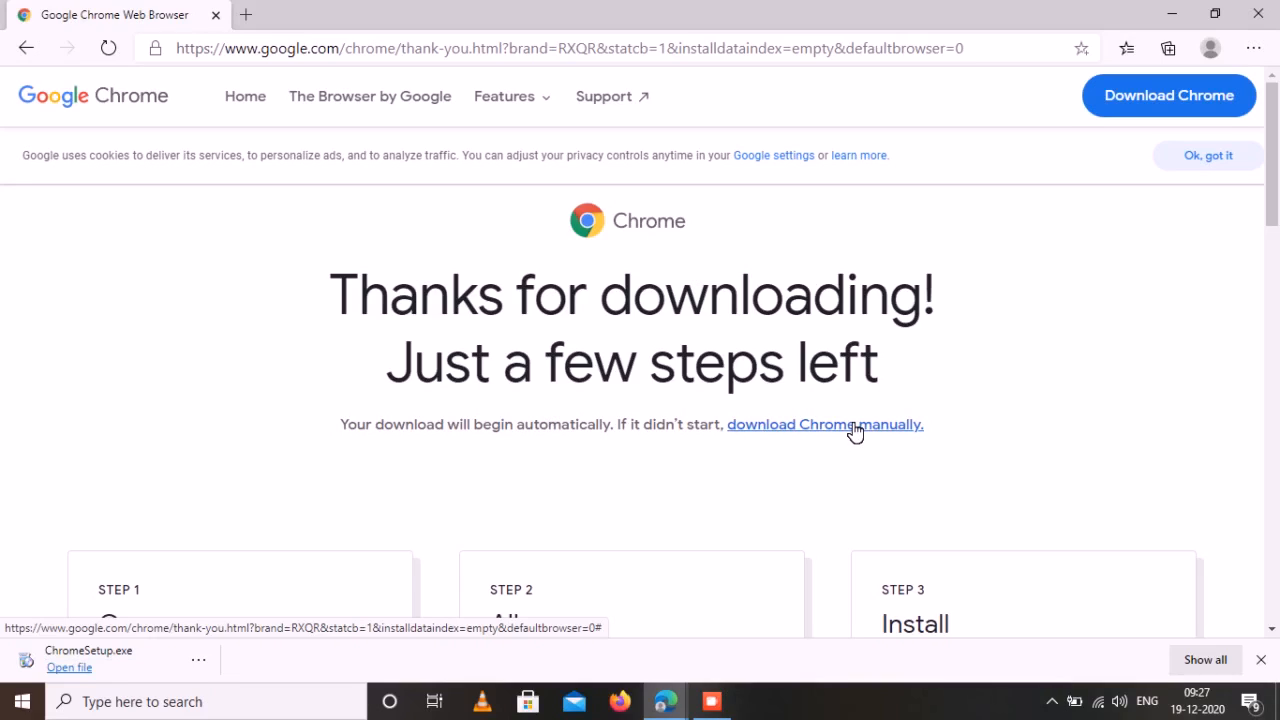
Step: Close all open Microsoft Edge windows to return to the desktop
click(1270, 12)
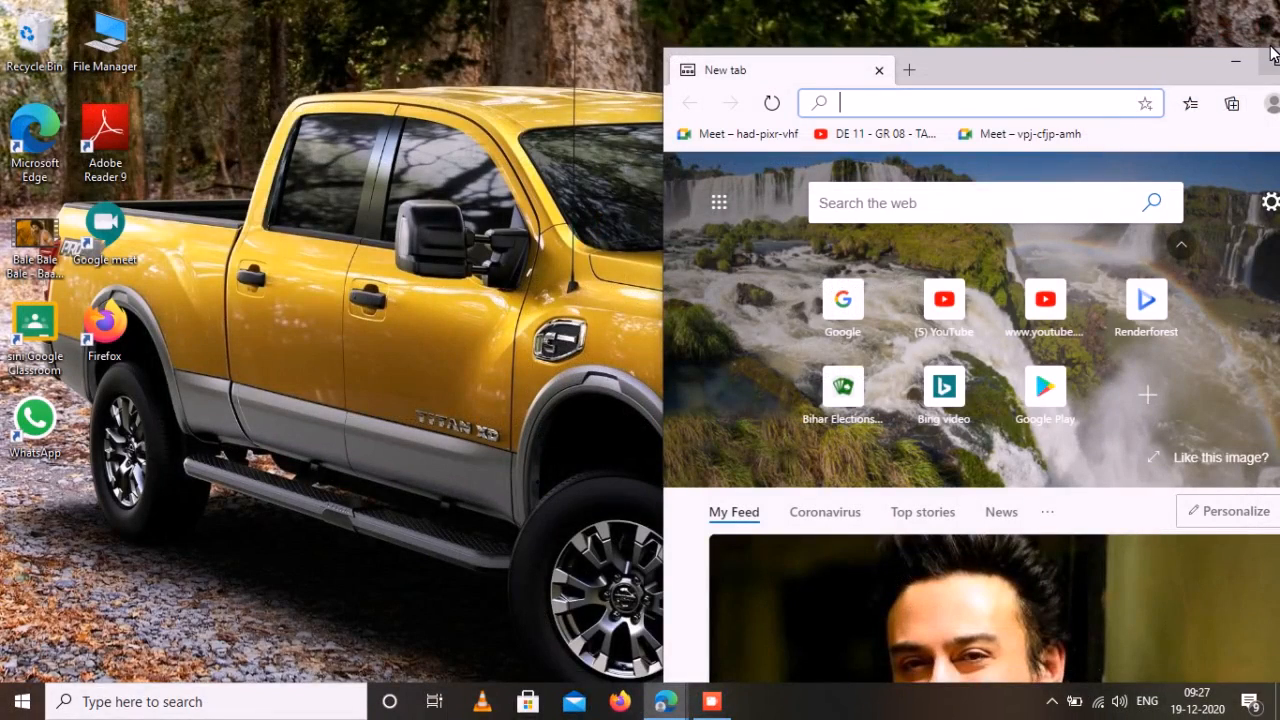
click(1228, 52)
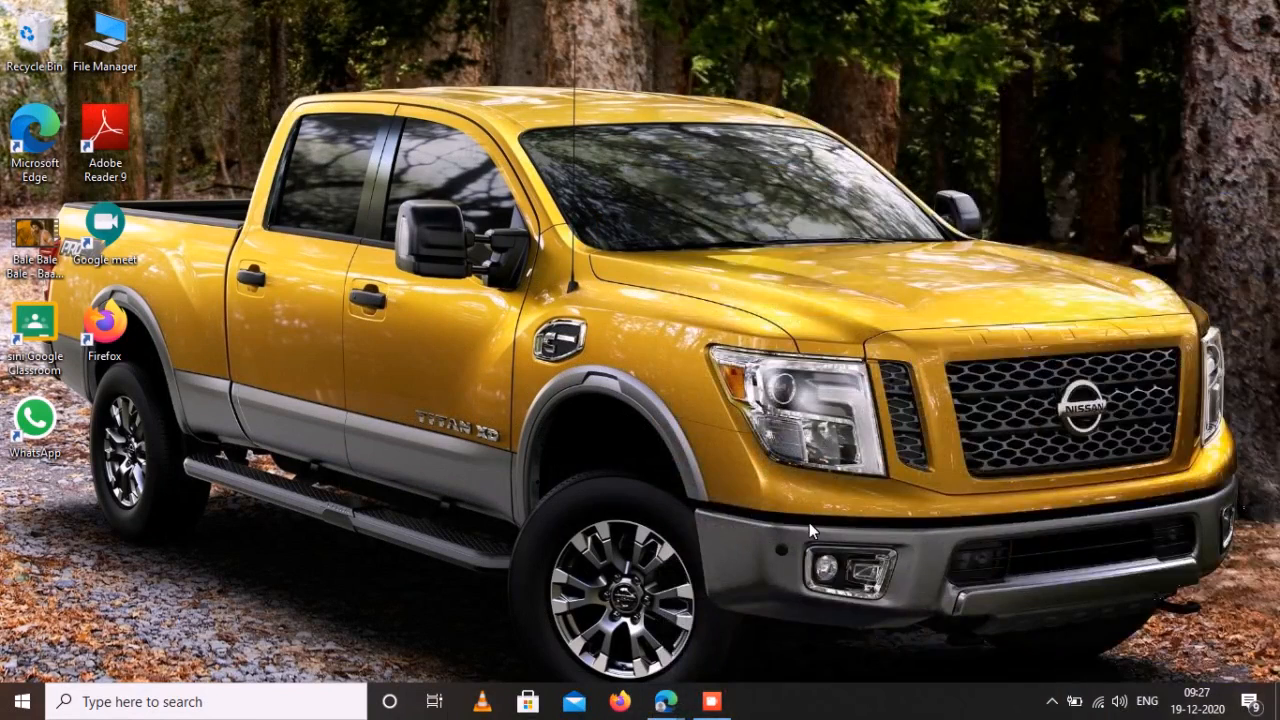
mouse_move(663, 700)
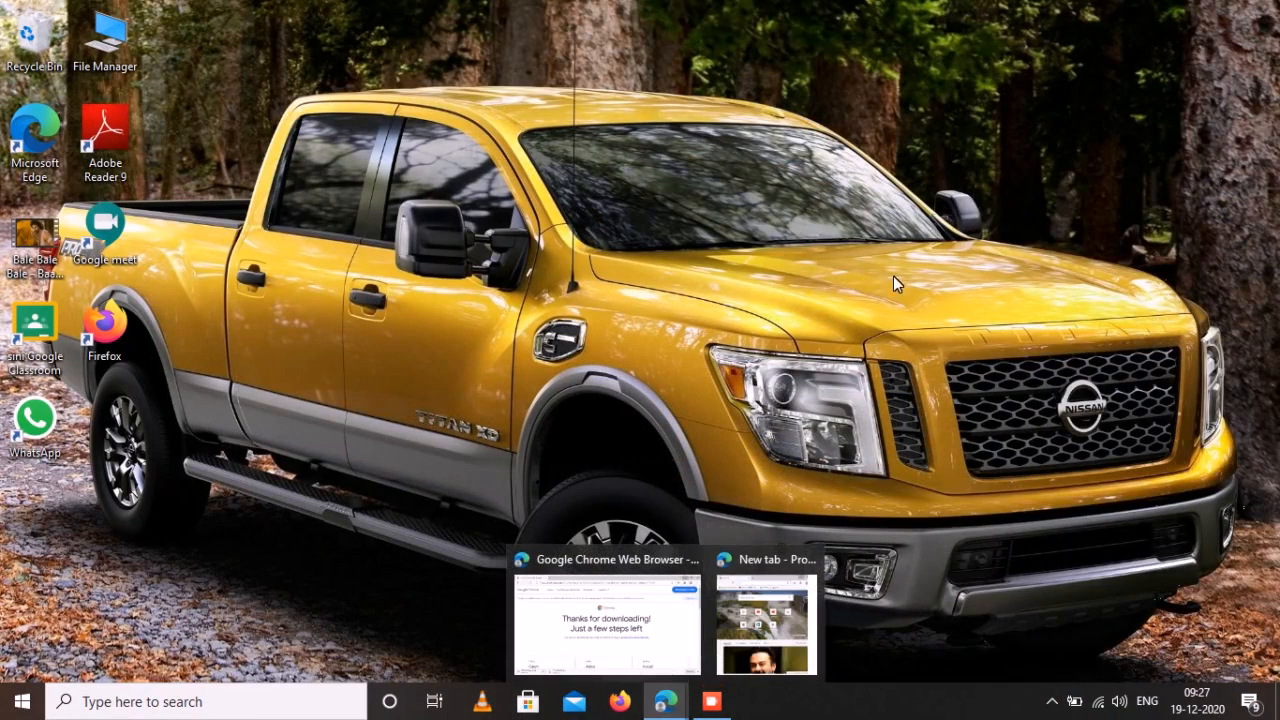
click(804, 559)
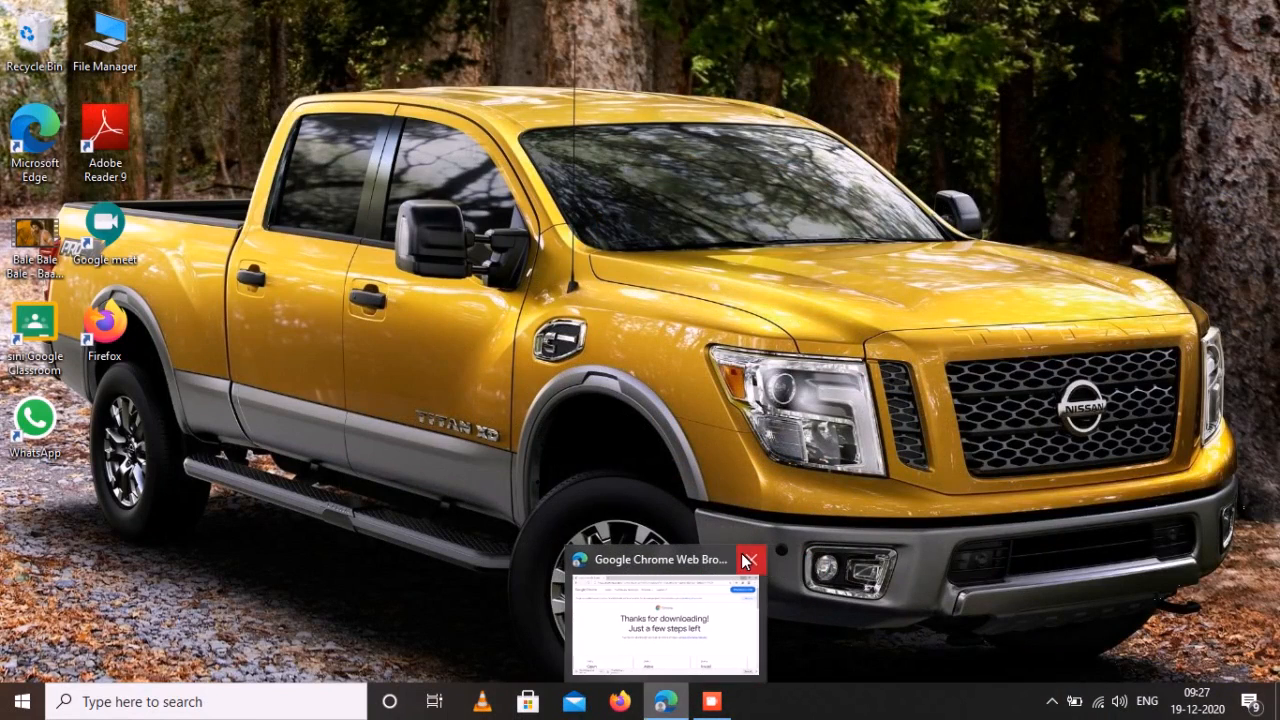
Step: Open File Manager from the desktop, maximize it and go to the Downloads folder
double_click(104, 40)
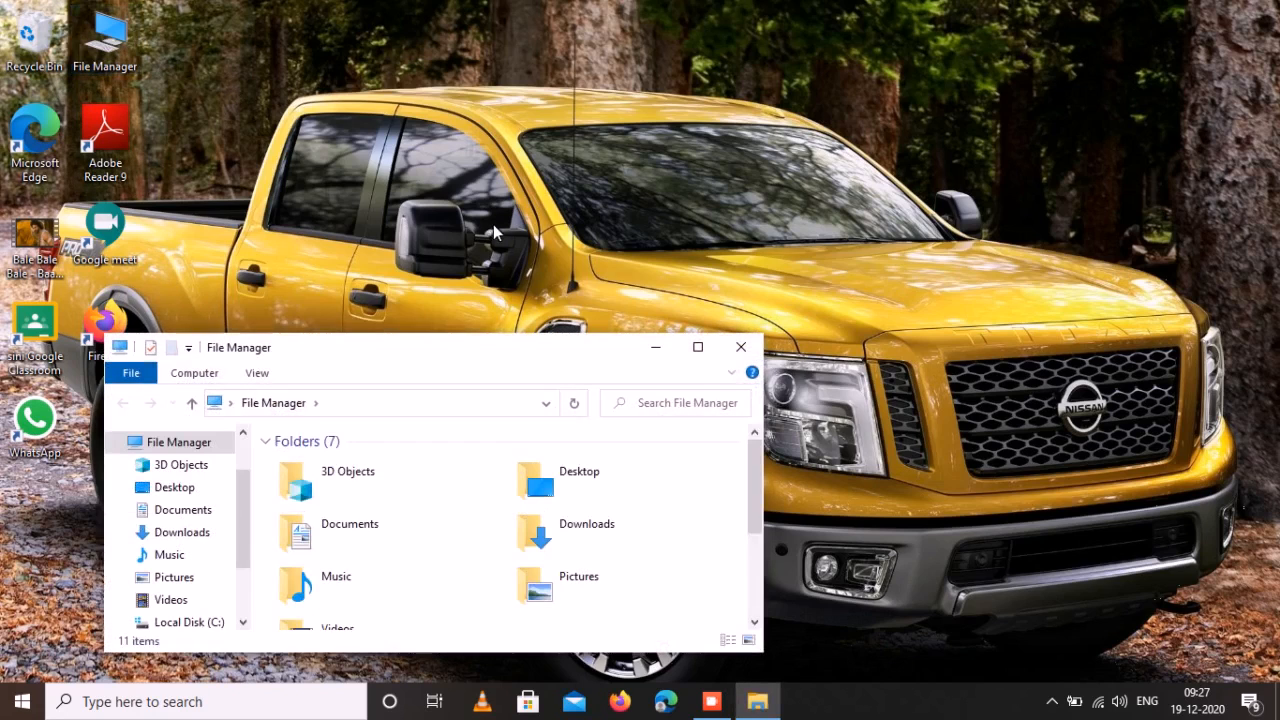
click(697, 346)
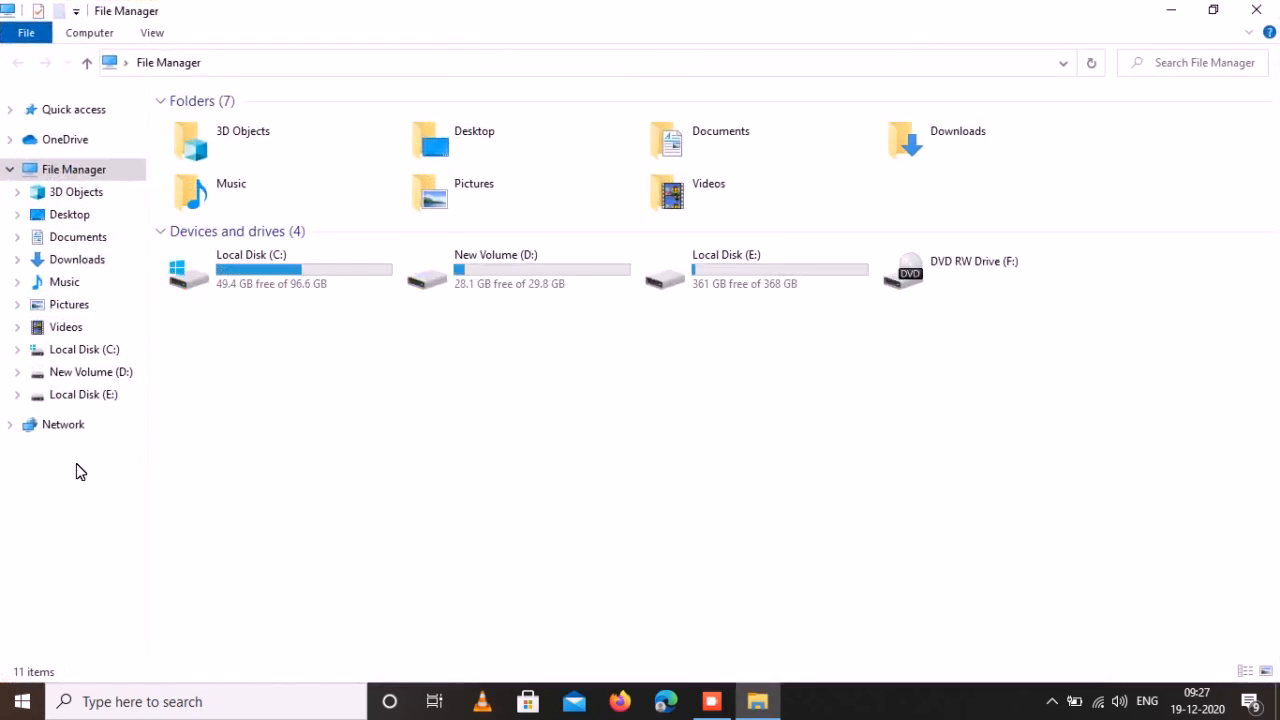
click(85, 262)
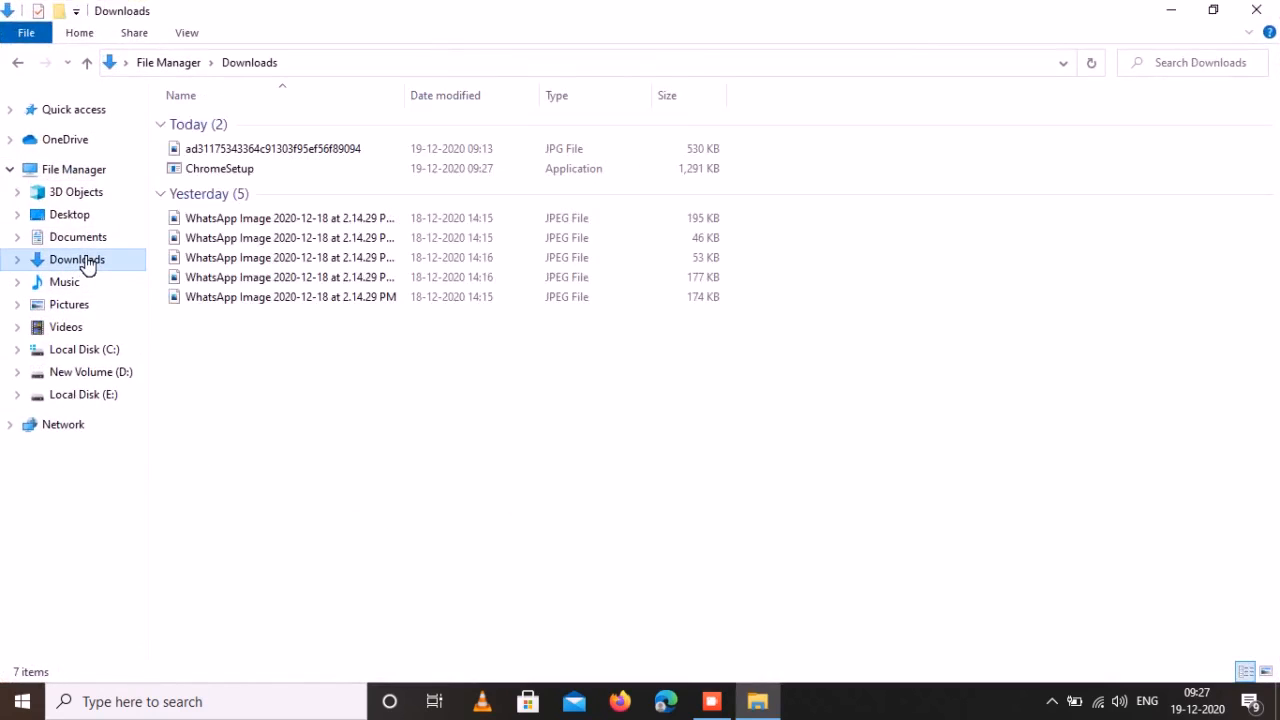
Step: Run the ChromeSetup application from Downloads to install Chrome, and close the file window
right_click(278, 168)
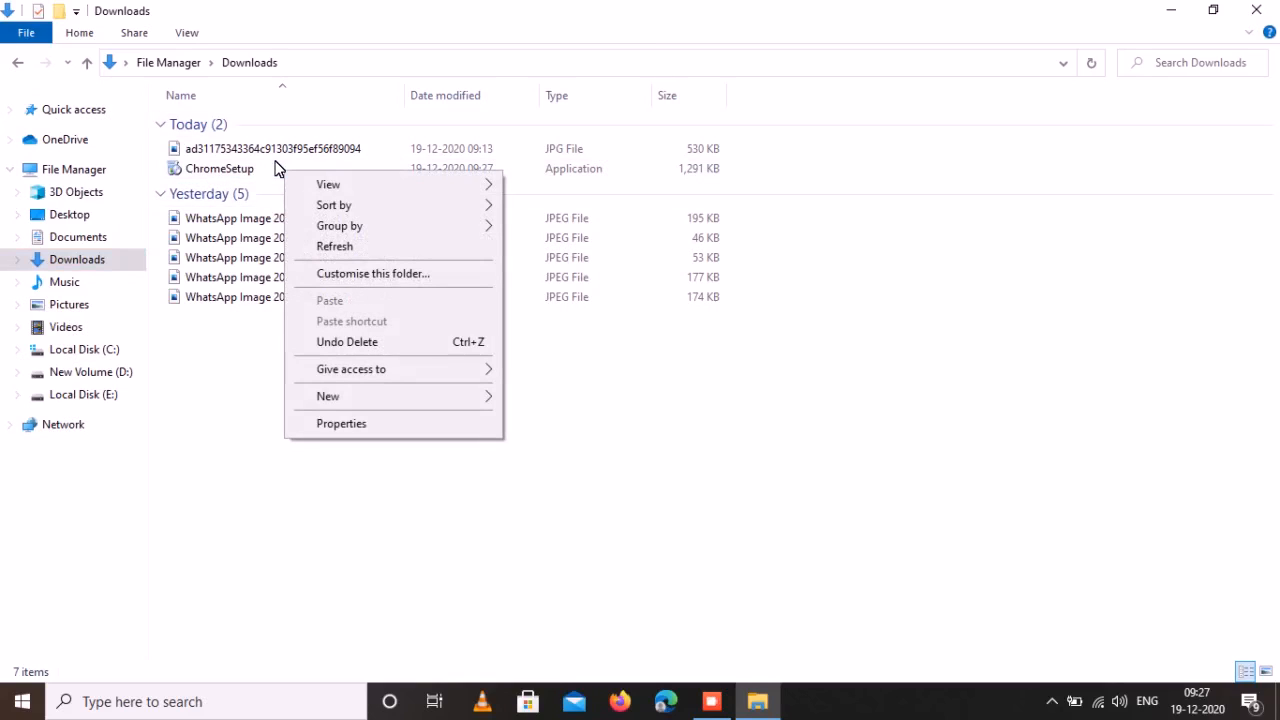
click(229, 160)
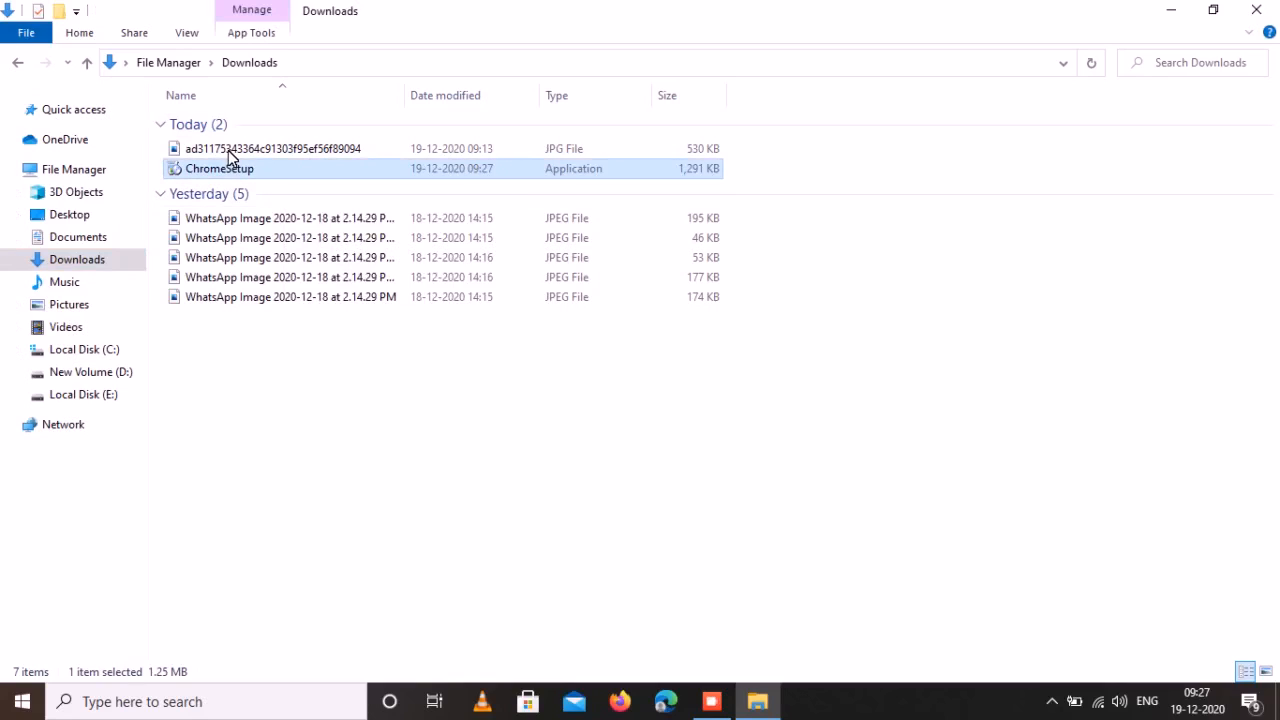
right_click(239, 161)
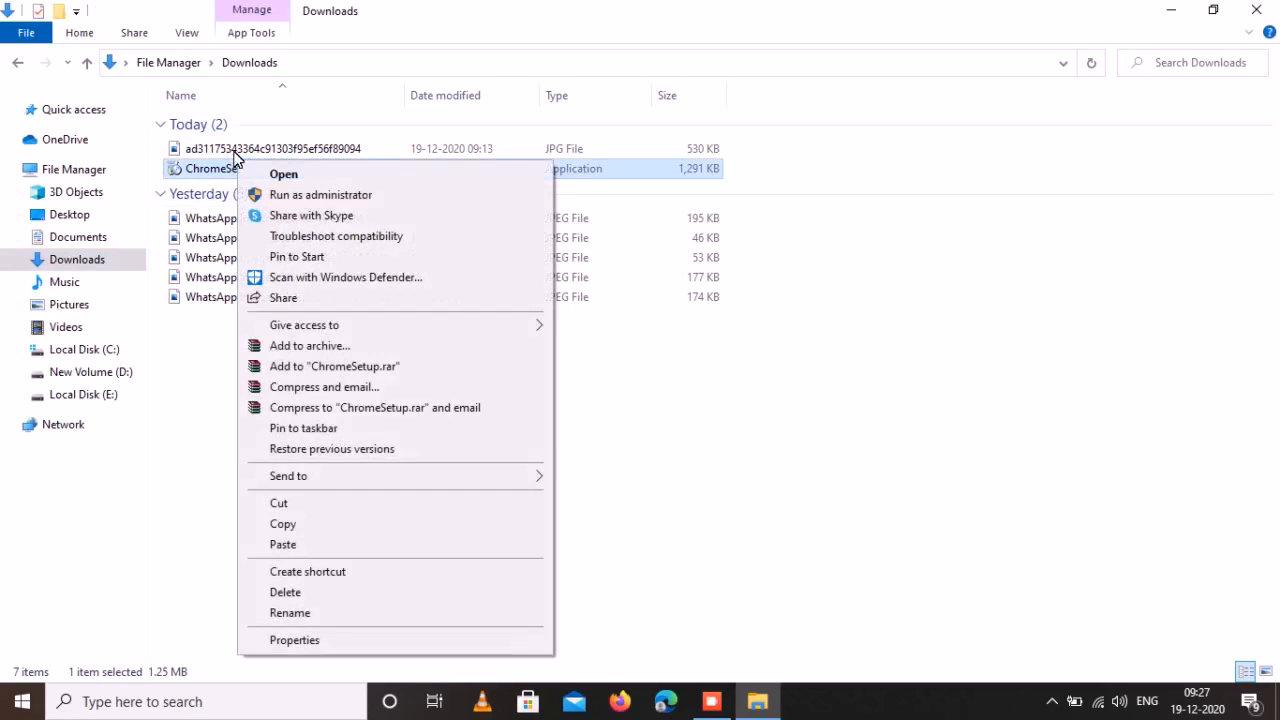
click(270, 172)
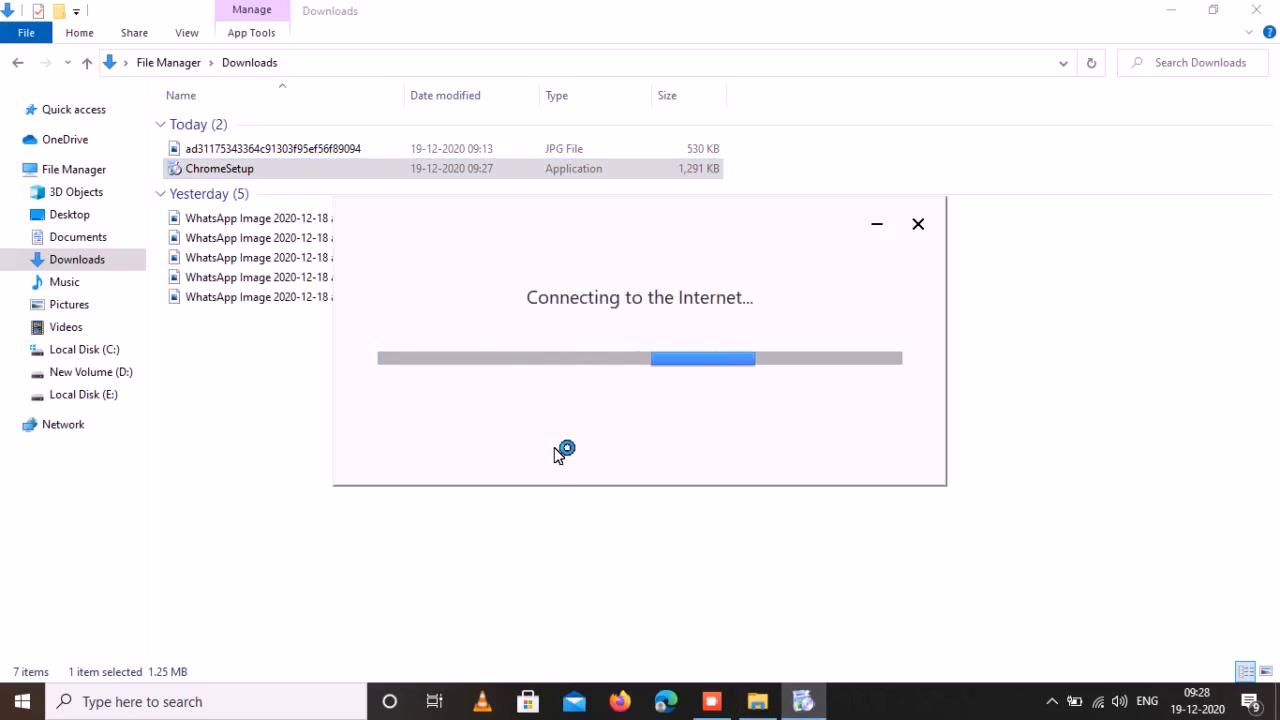
click(1256, 10)
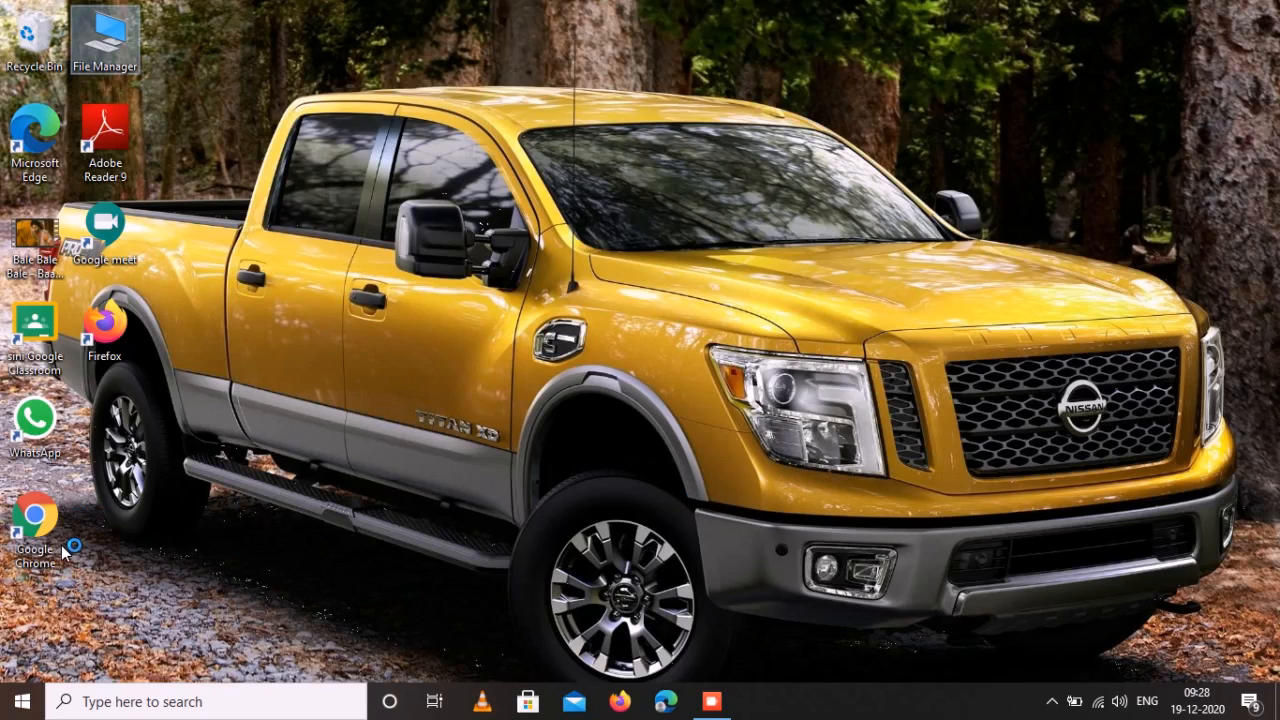
Step: Launch Google Chrome from the desktop and switch to the Gaming (TM) profile
double_click(30, 538)
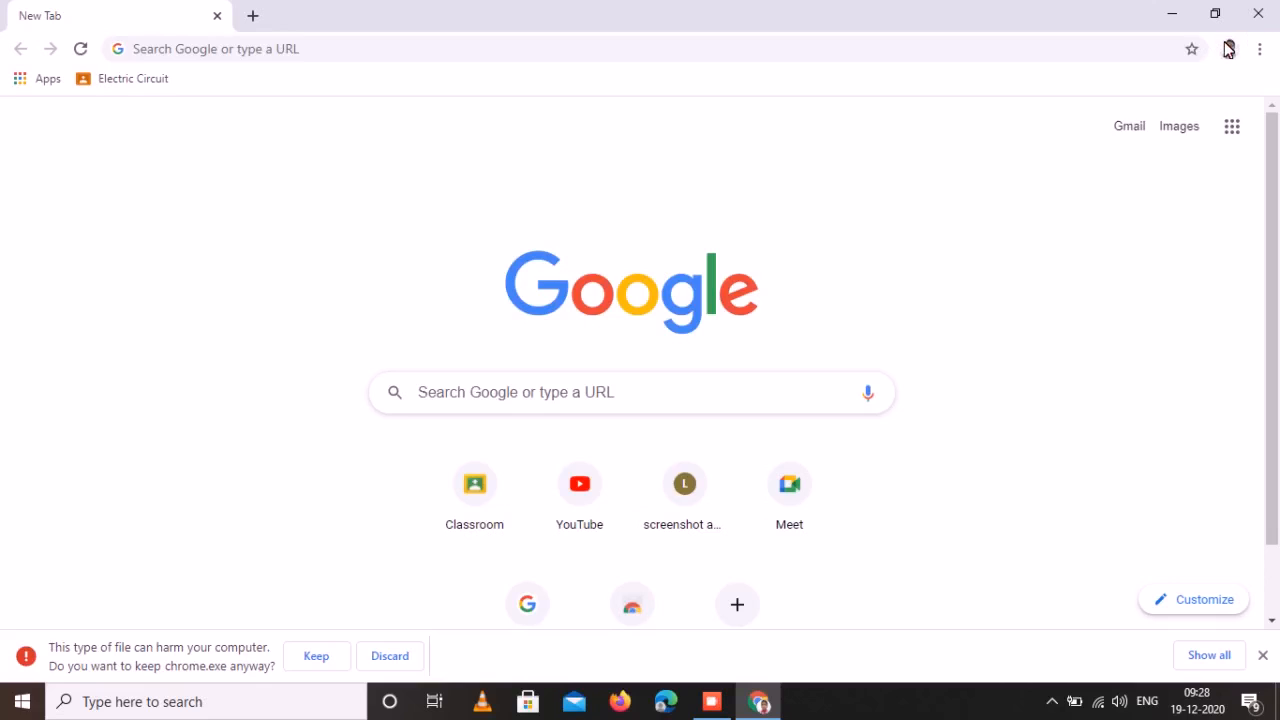
click(1228, 50)
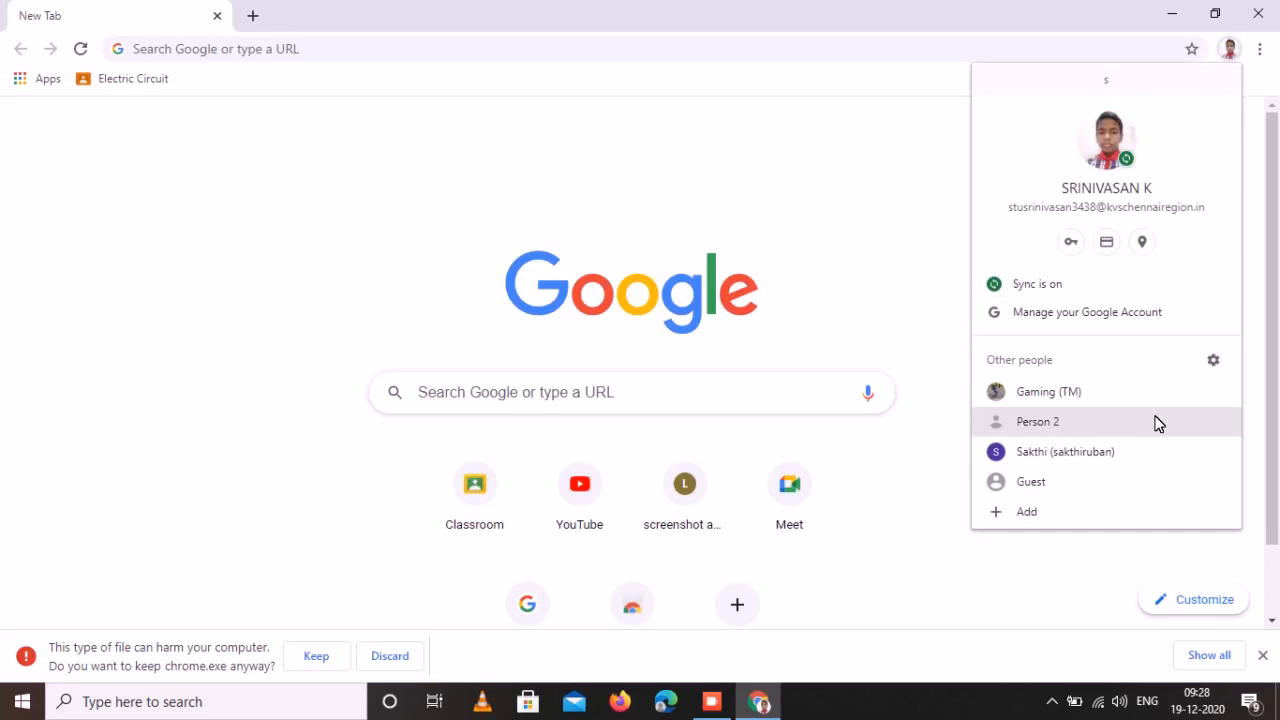
click(1132, 376)
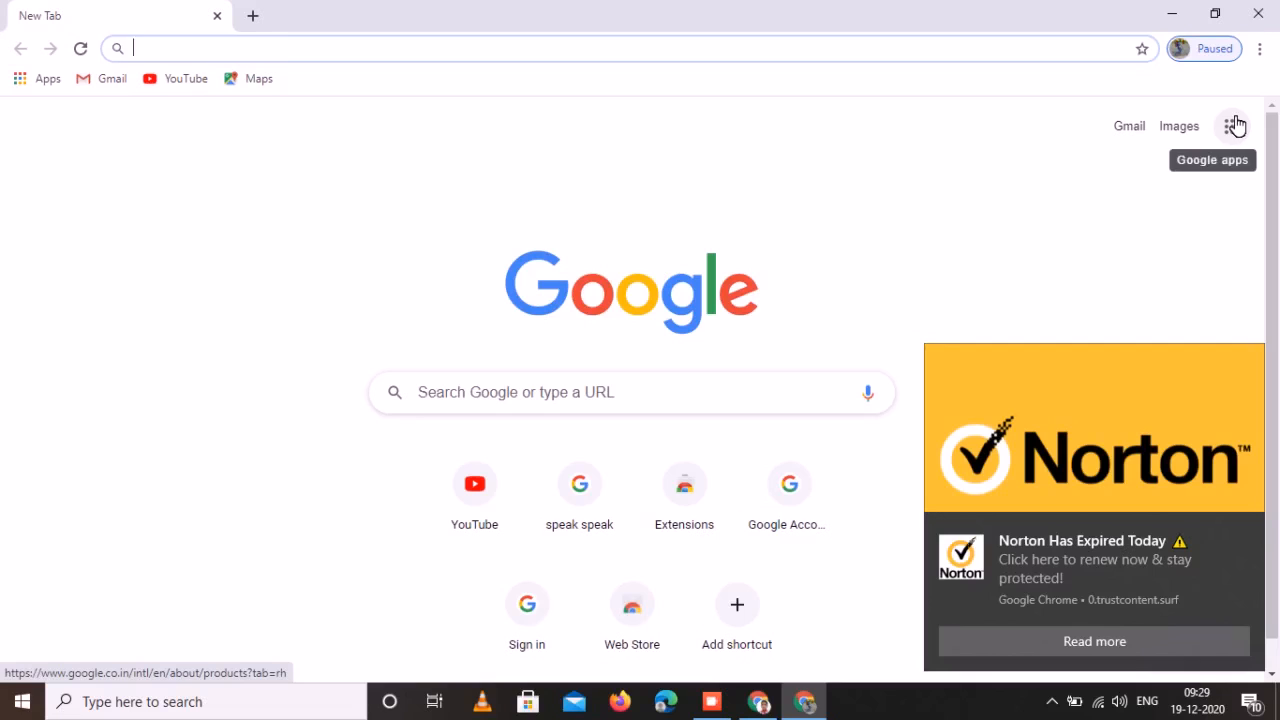
Step: Dismiss the Norton notification and open YouTube from the Google apps, closing its promotional banner
click(1236, 125)
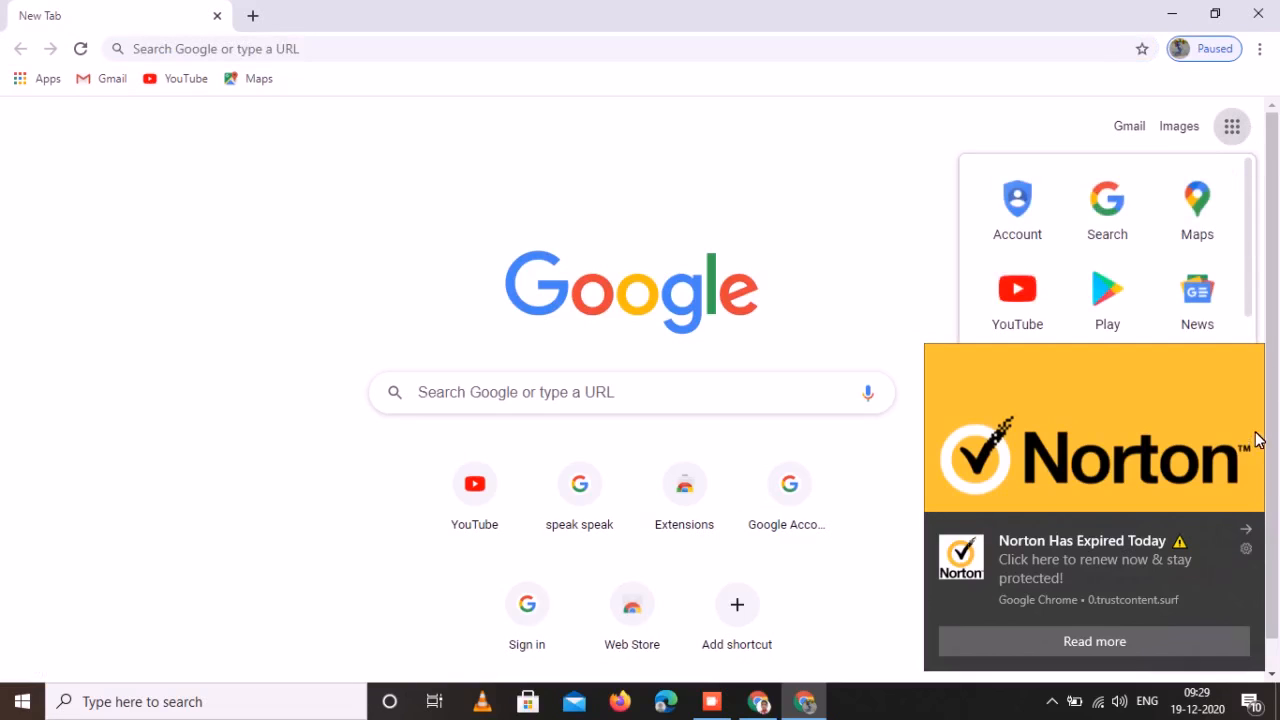
click(1240, 532)
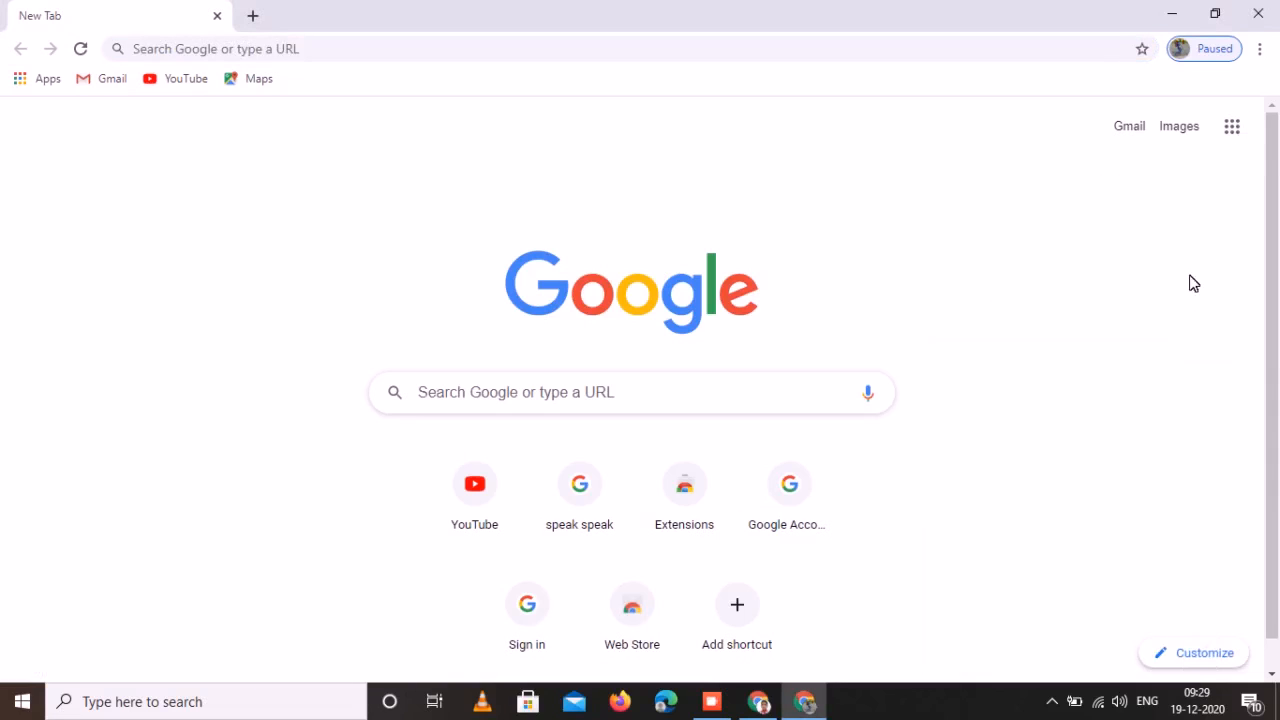
click(1233, 130)
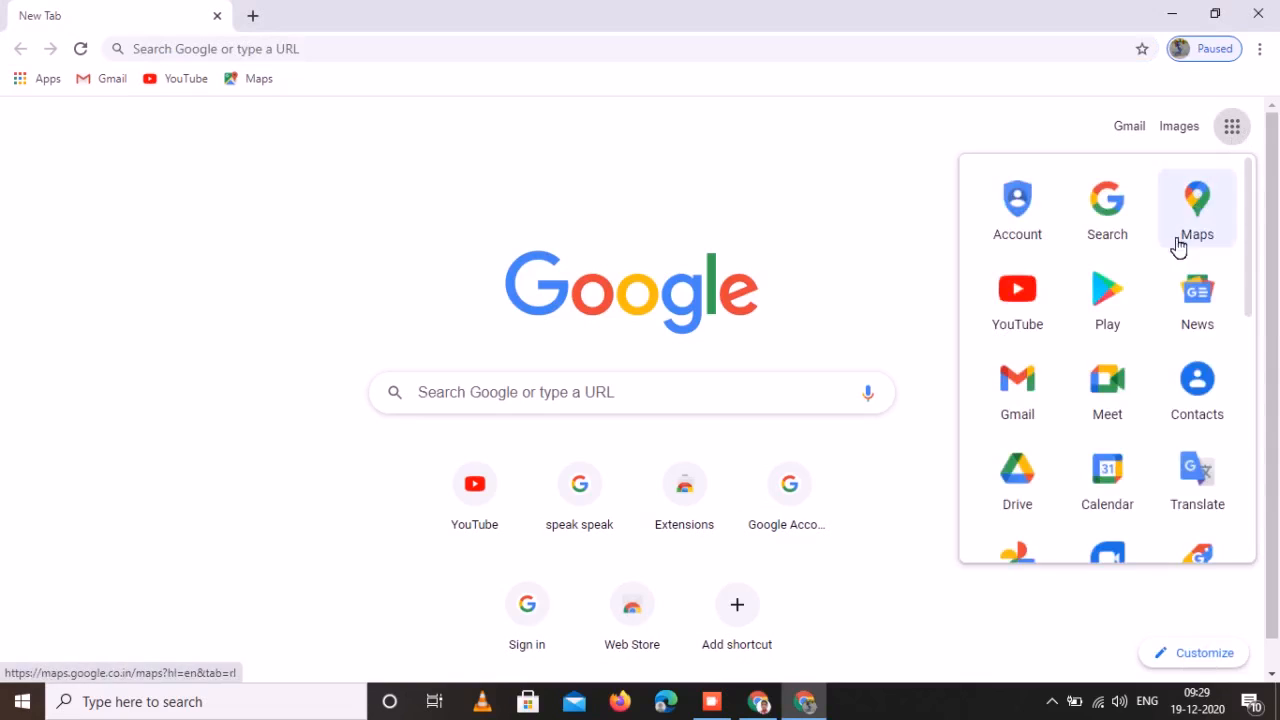
scroll(1172, 260, down, 5)
scroll(1167, 271, down, 2)
scroll(1166, 271, up, 6)
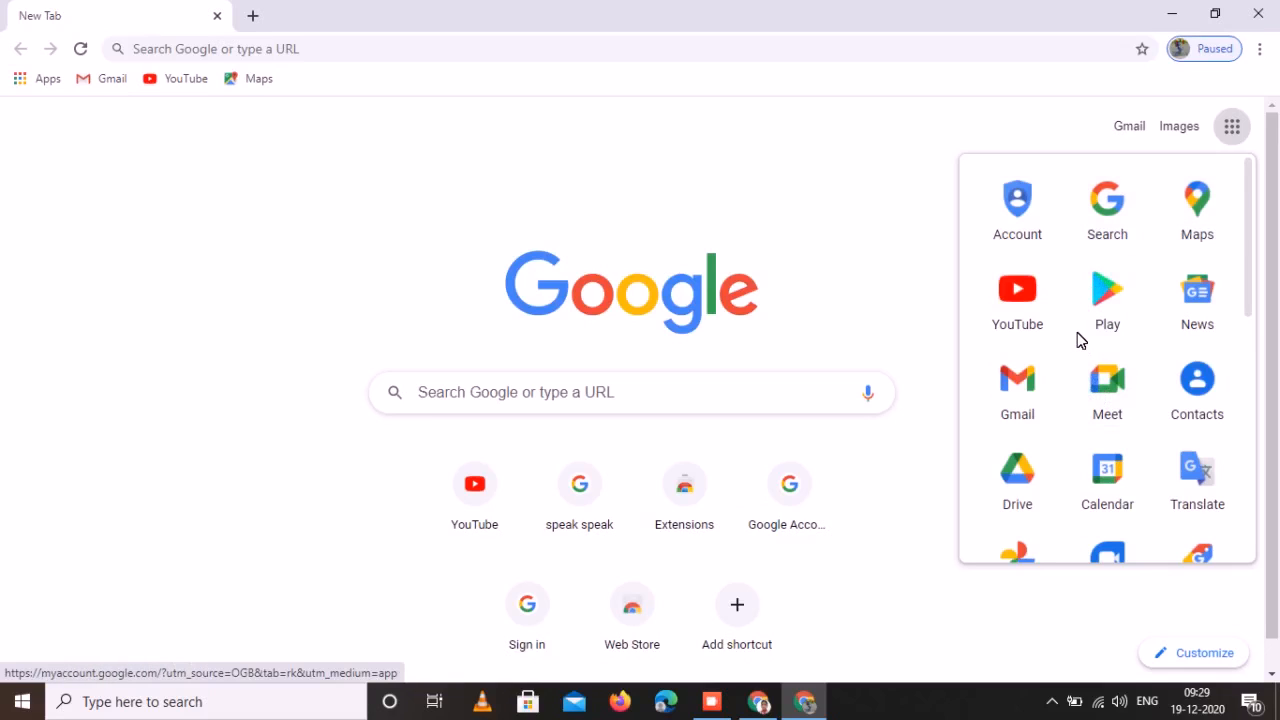
click(996, 289)
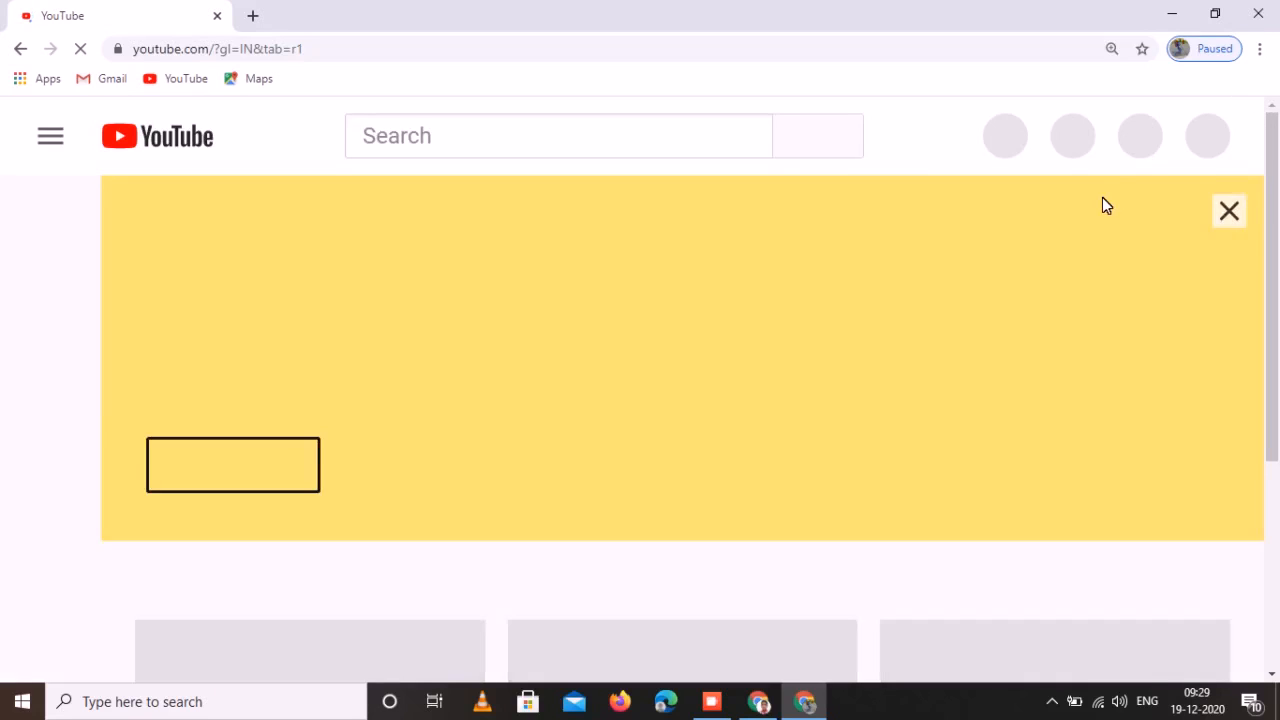
click(1229, 210)
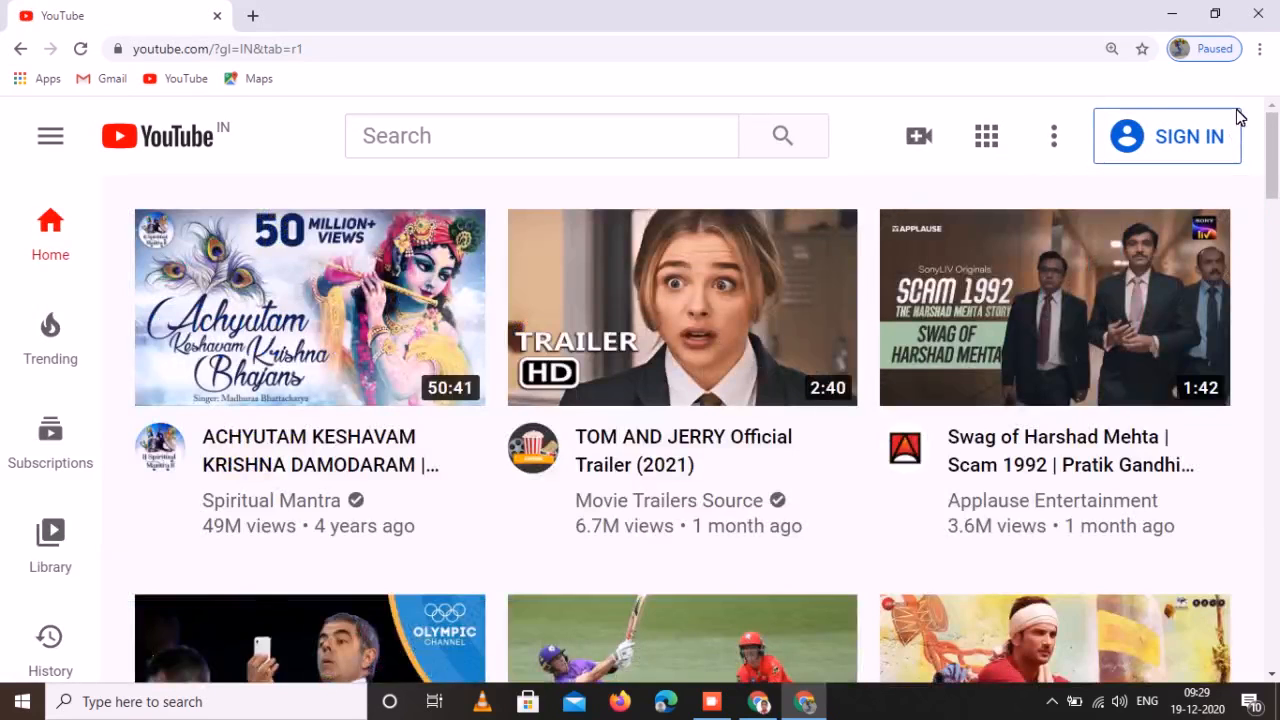
Step: Create a shortcut for the current YouTube page, named YouTube tech, without opening it as a window
click(1247, 46)
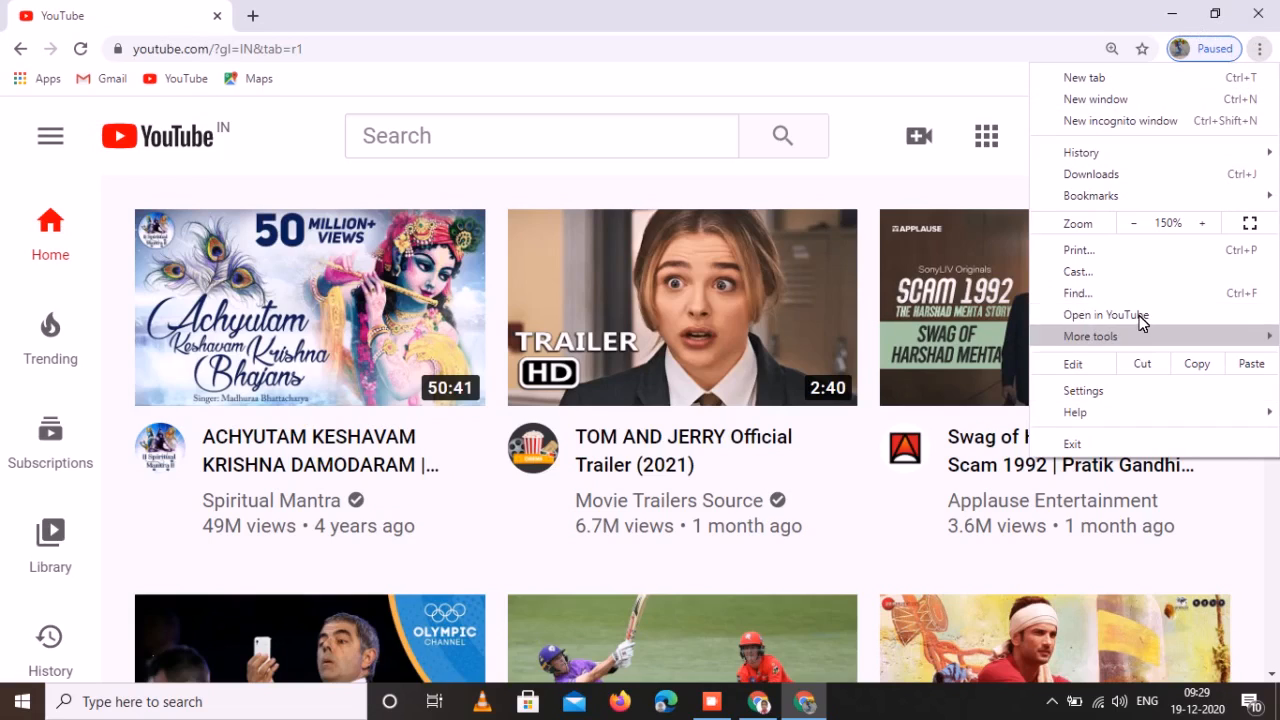
mouse_move(1144, 322)
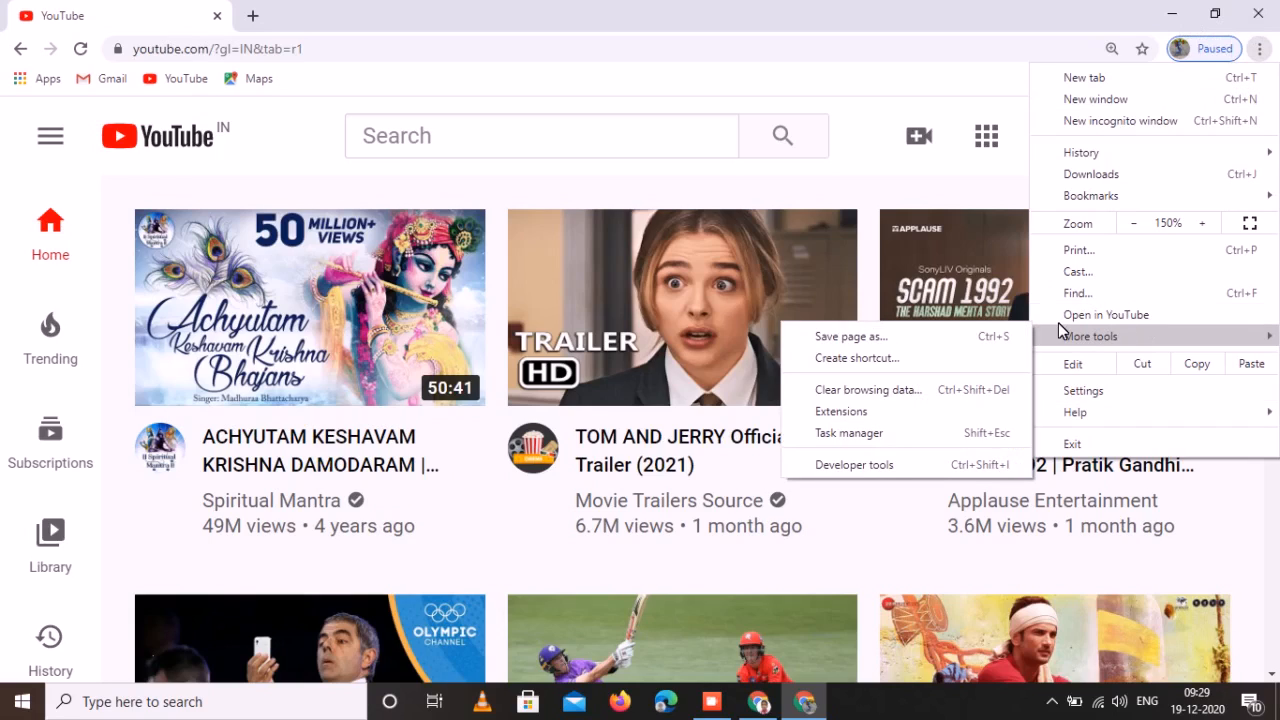
click(937, 356)
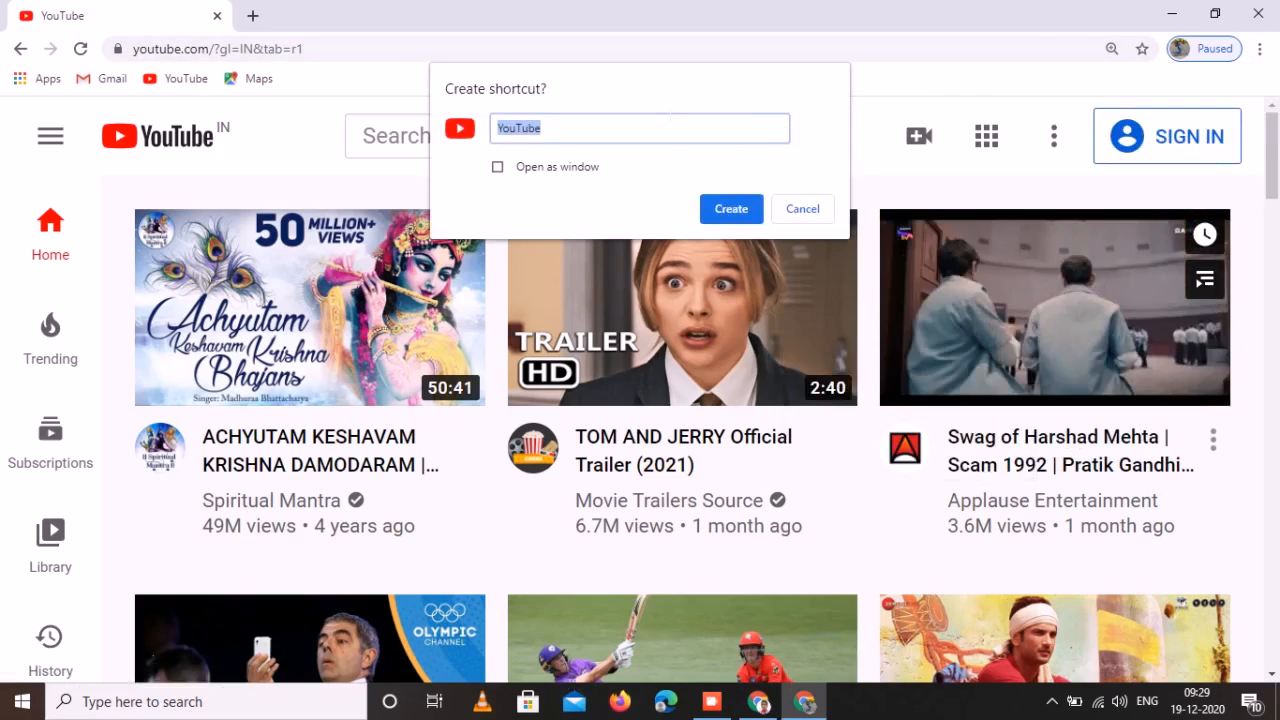
click(663, 128)
text(tech)
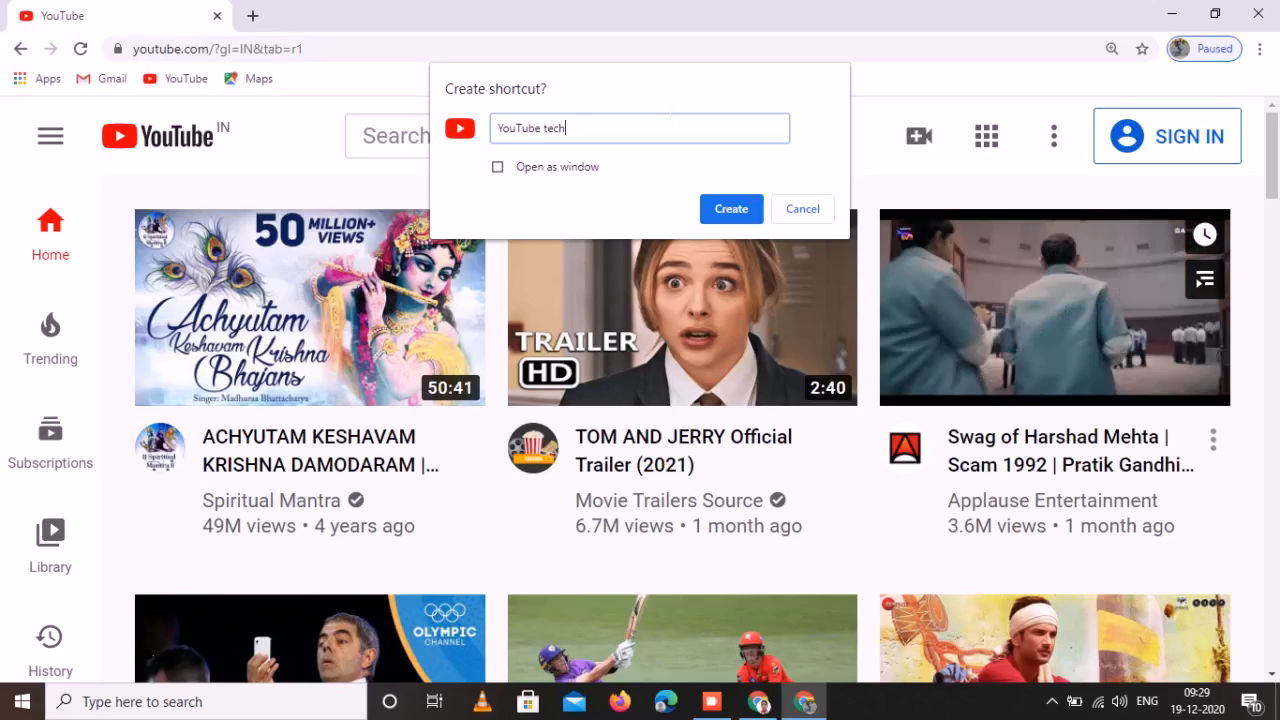
click(733, 209)
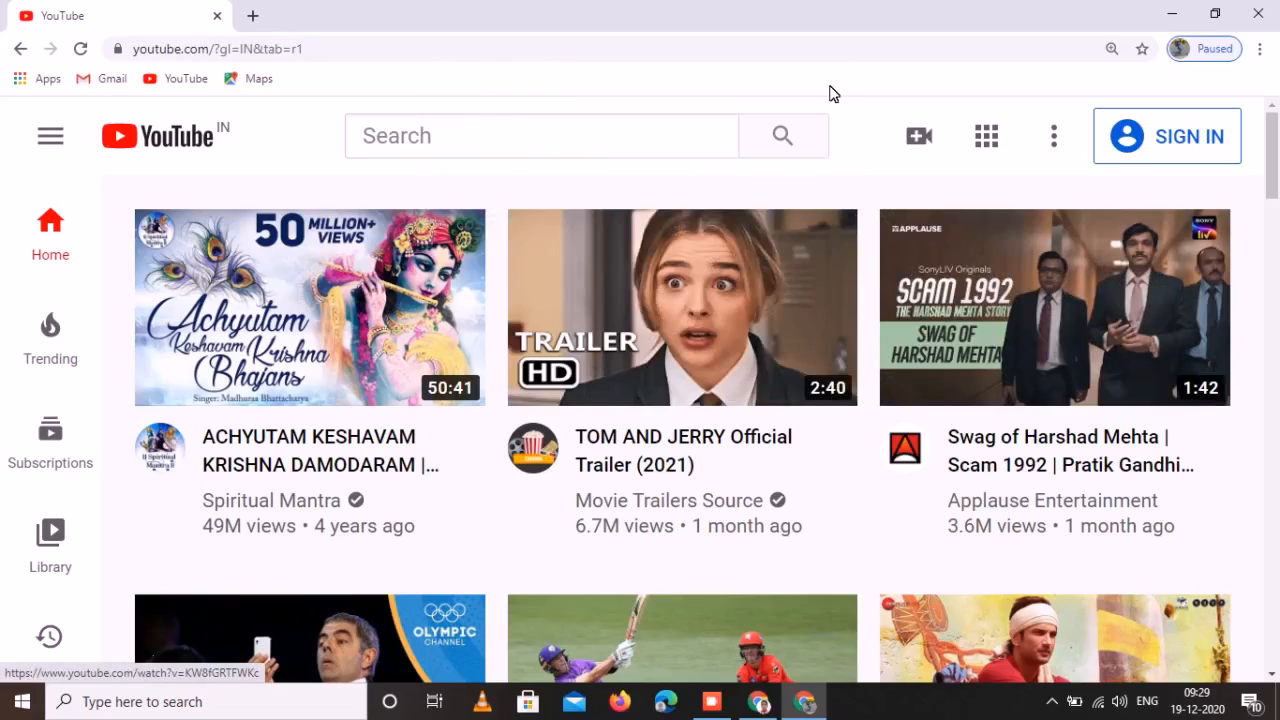
Step: Minimize the YouTube window, close the other Chrome window, and place the YouTube tech shortcut beside the Google Chrome icon on the desktop
click(1170, 12)
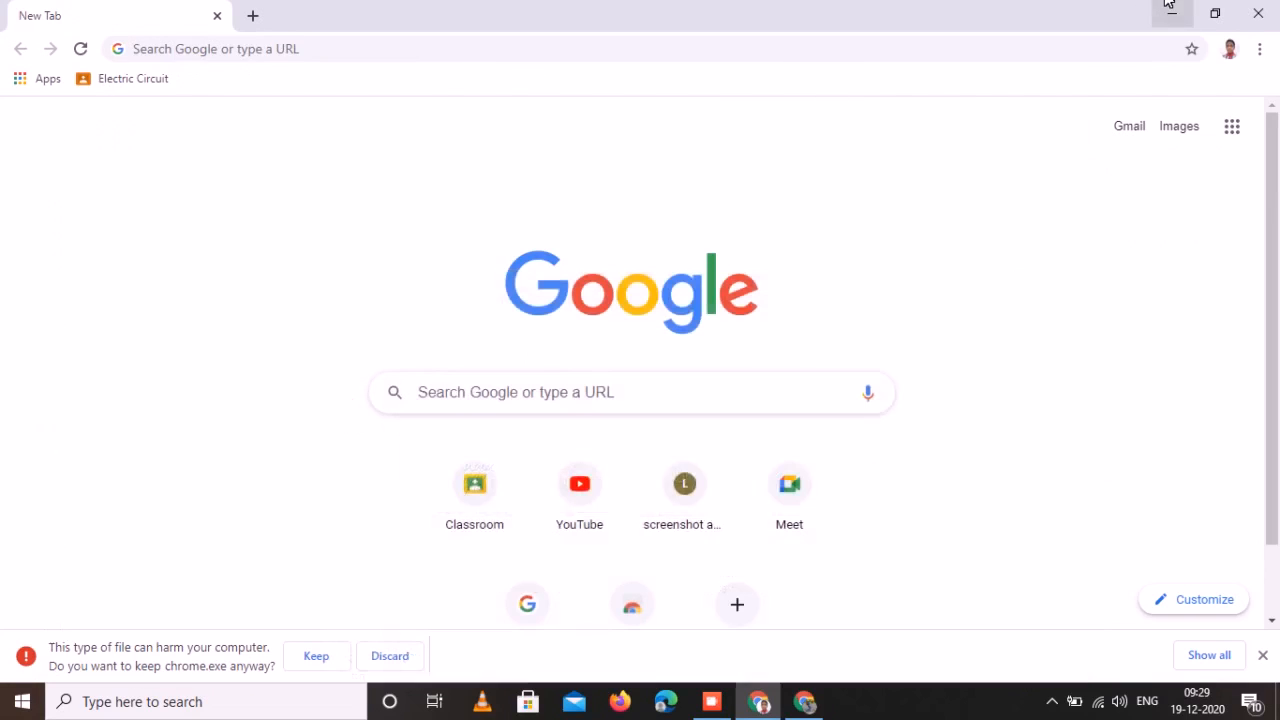
click(1270, 5)
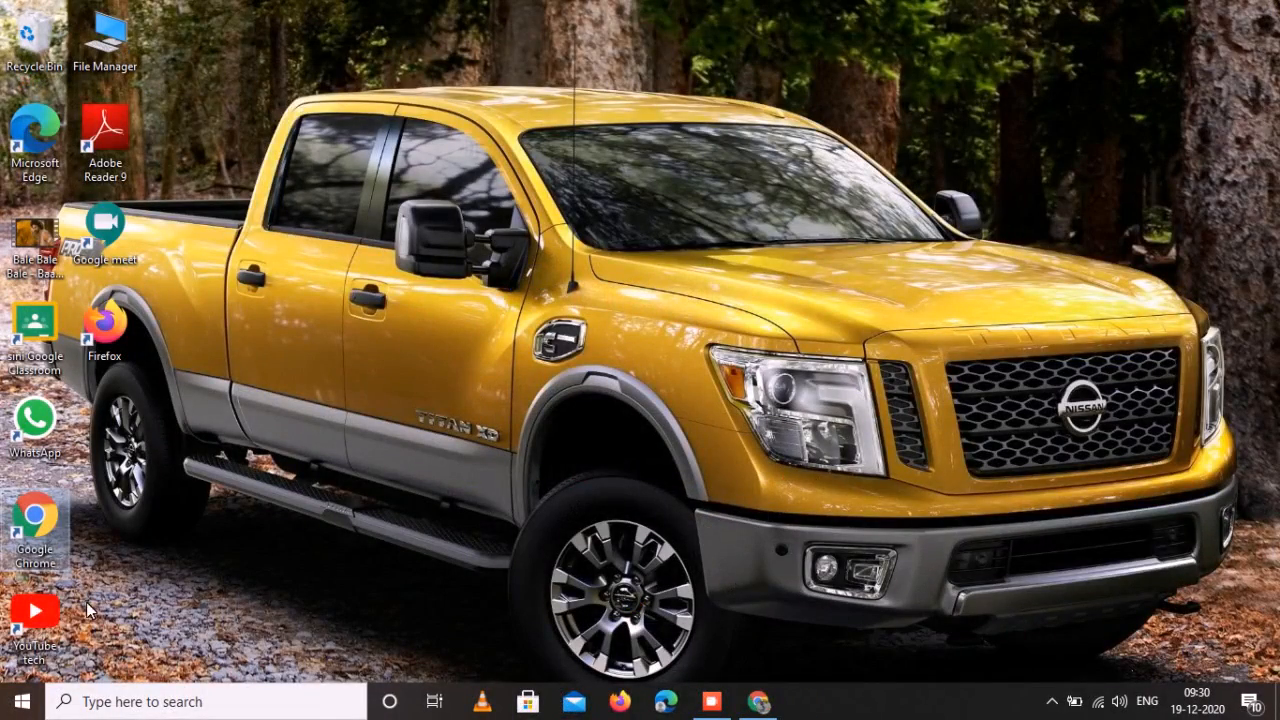
drag(35, 620, 127, 530)
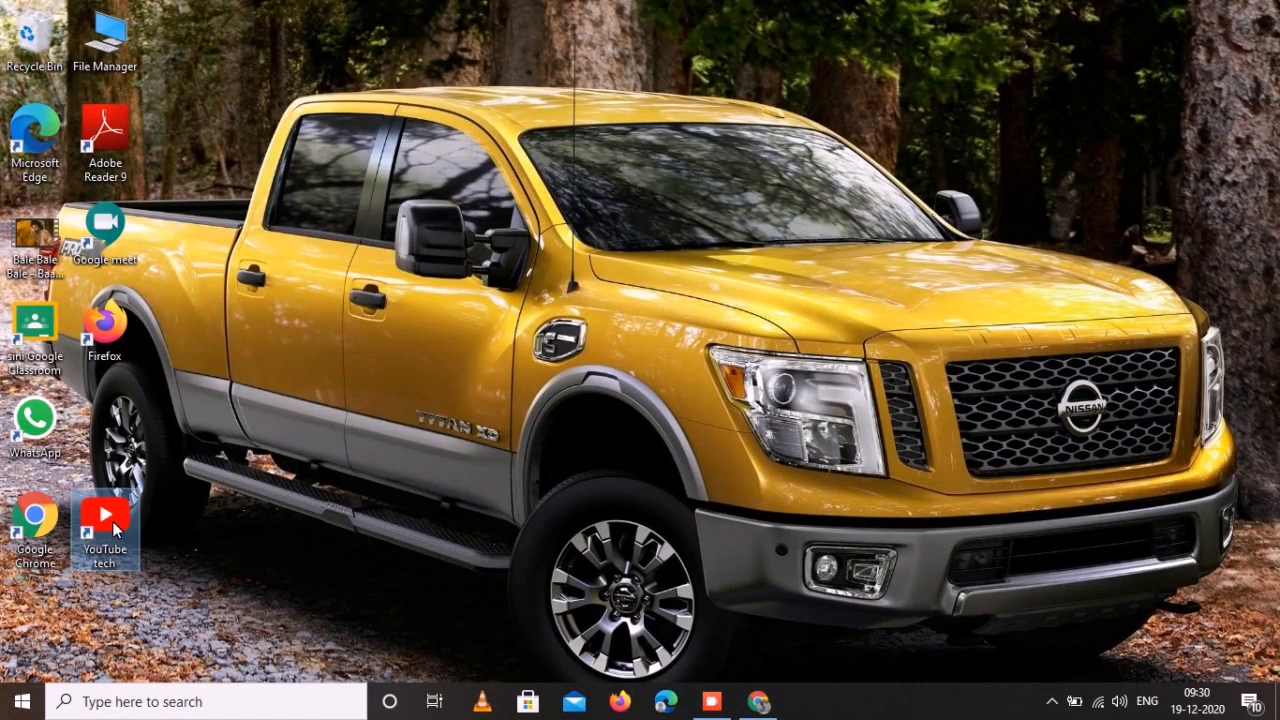
Step: Restore the YouTube browser window, go back to the new tab page and open Google Play from the Google apps
click(757, 703)
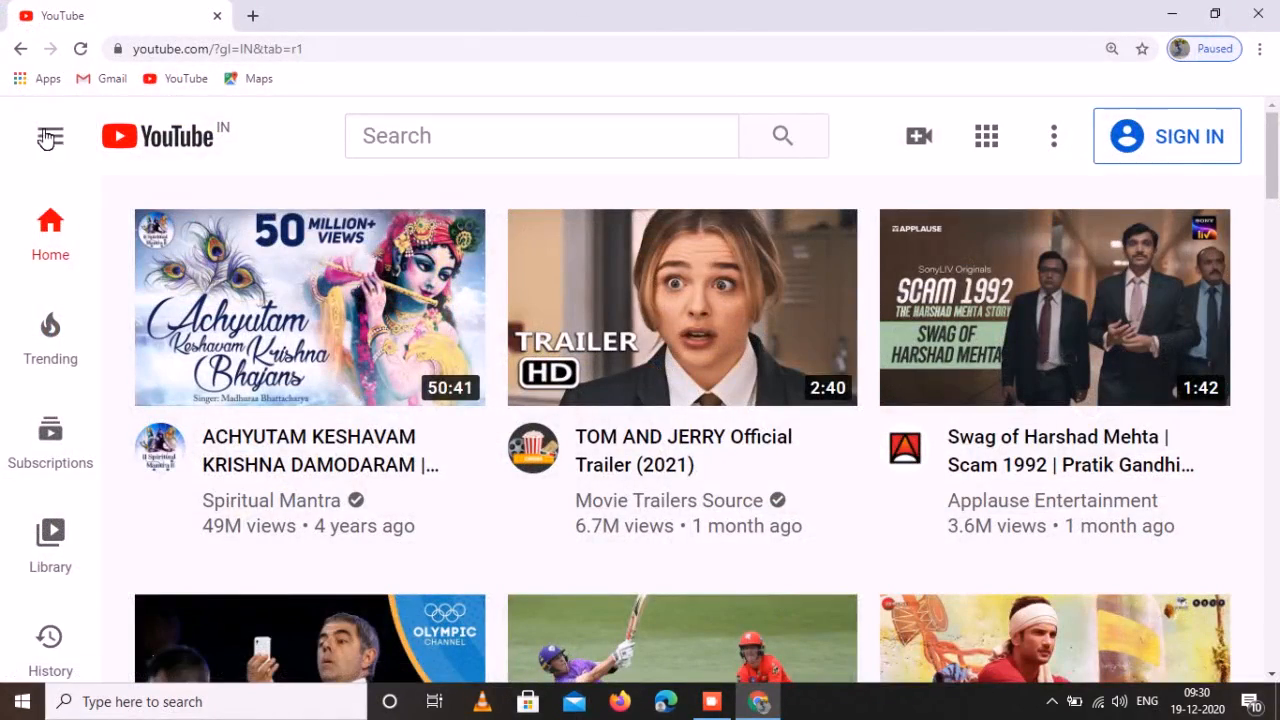
click(8, 42)
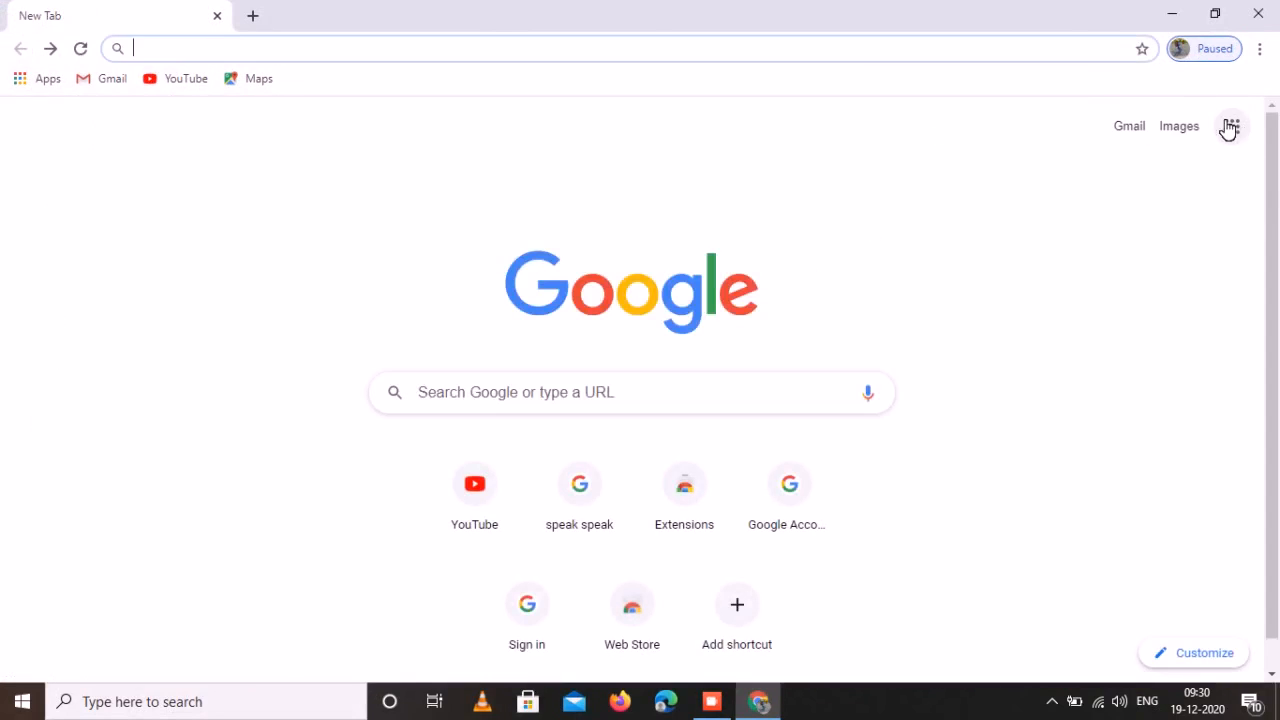
click(1230, 127)
click(1134, 316)
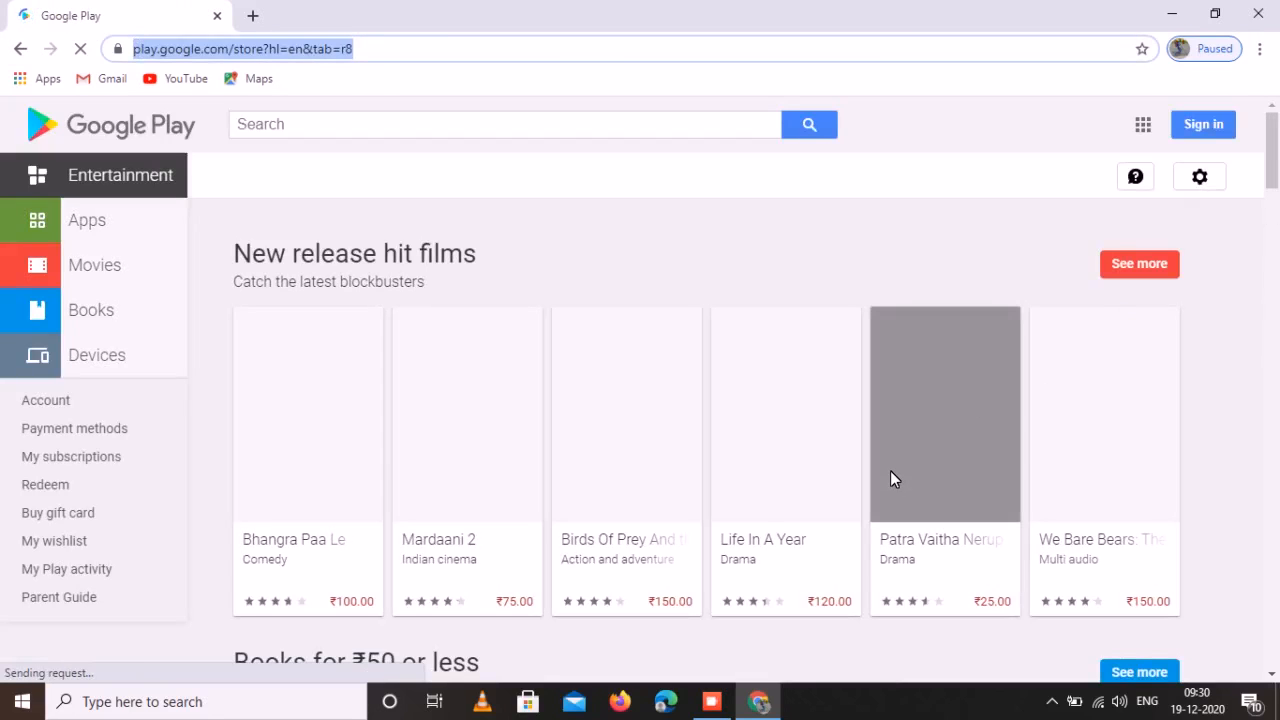
Step: Open the Apps section of Google Play and look through its app categories
scroll(890, 470, down, 5)
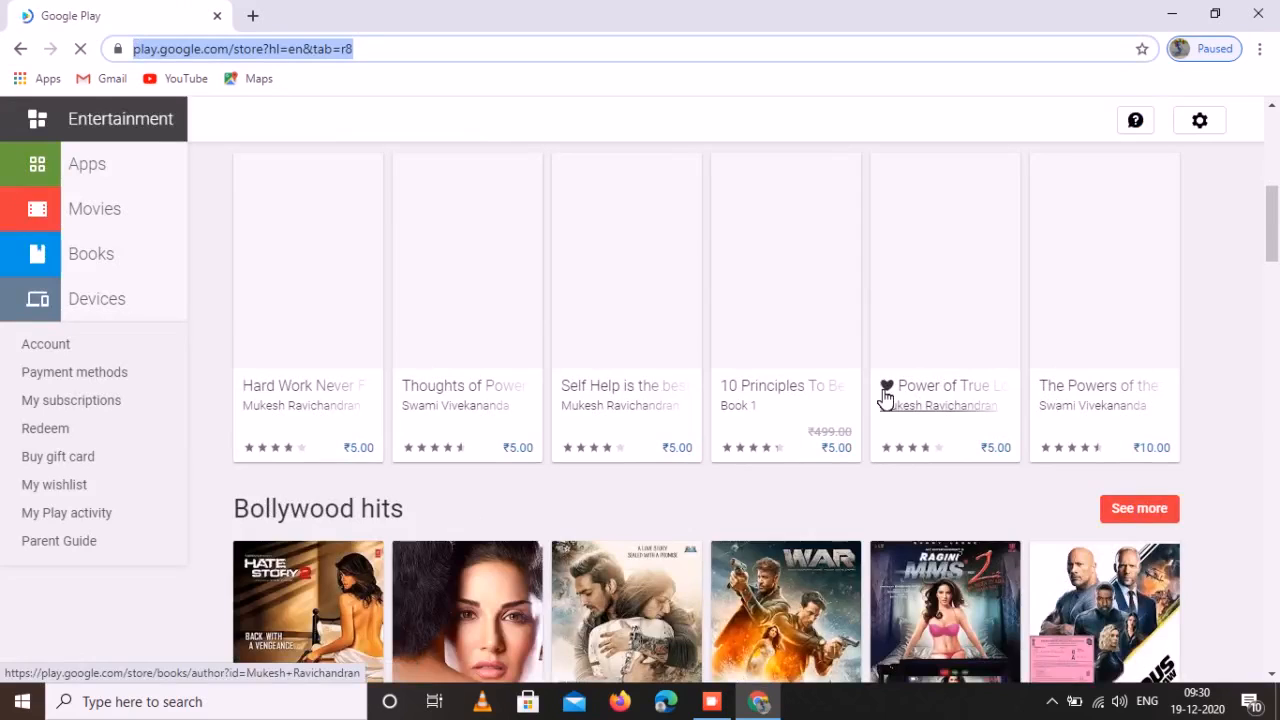
click(84, 160)
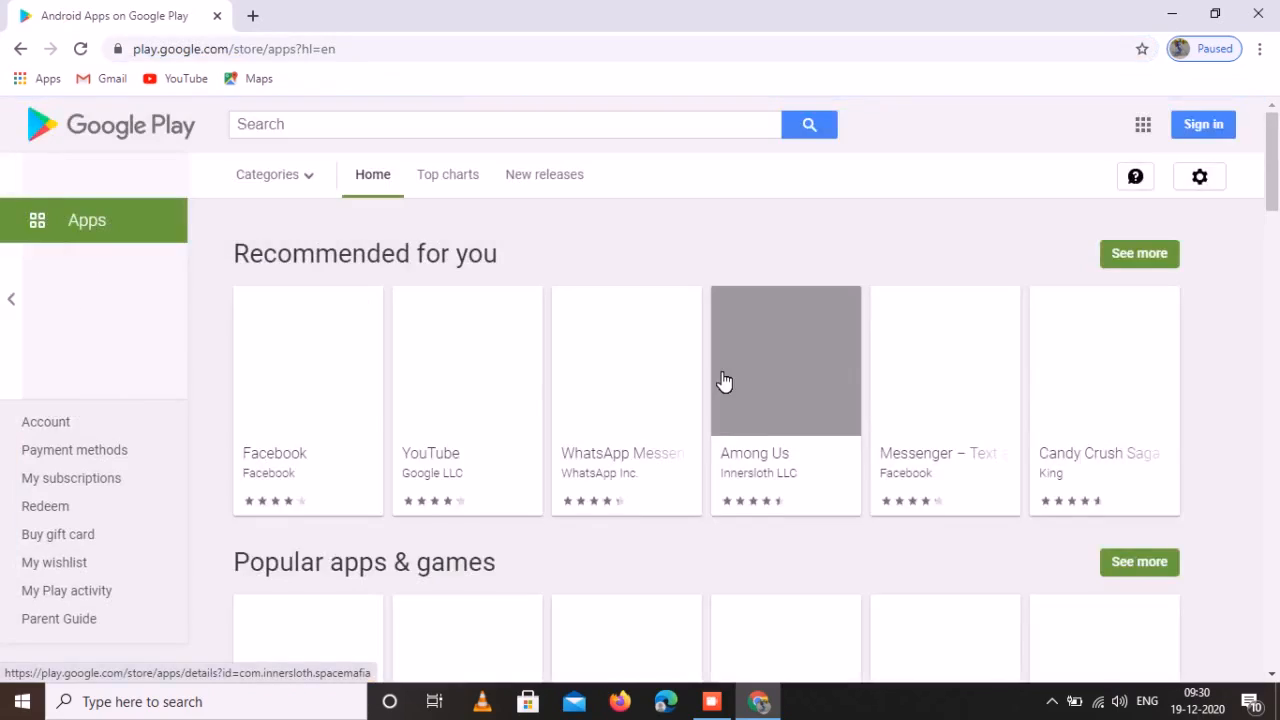
scroll(723, 377, down, 5)
scroll(720, 375, down, 5)
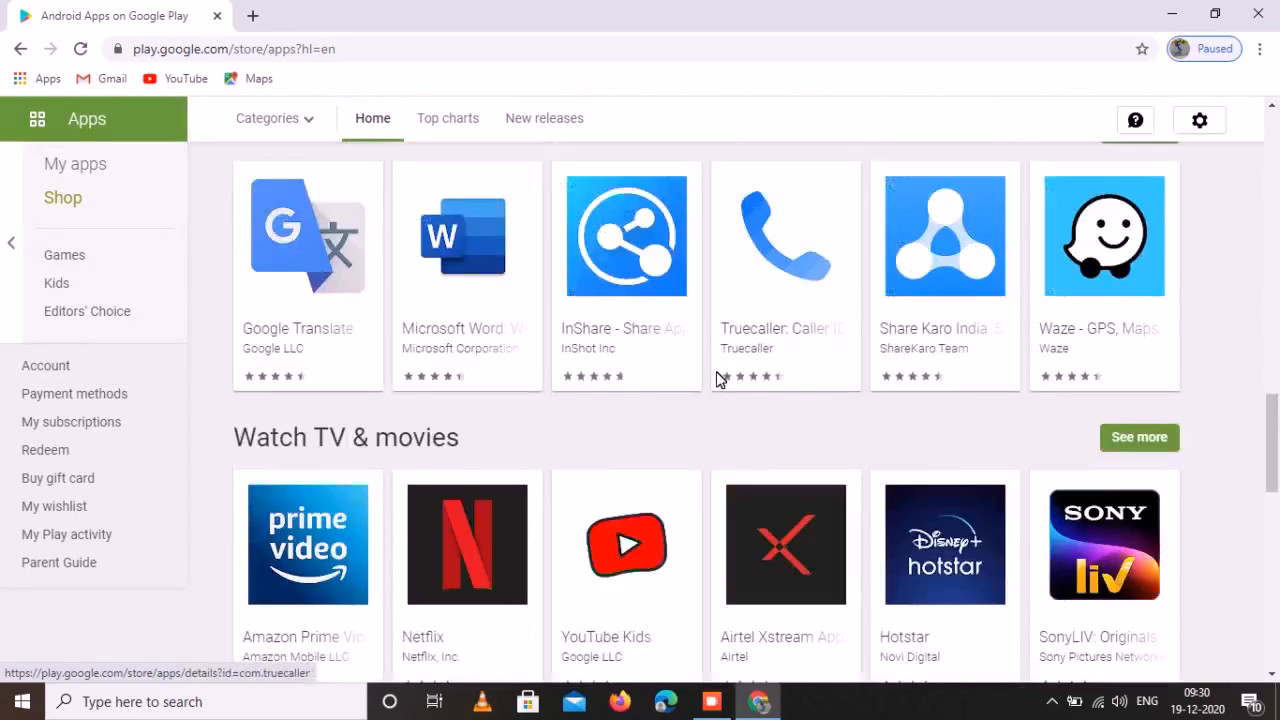
scroll(716, 379, up, 5)
scroll(718, 375, down, 5)
scroll(722, 380, up, 10)
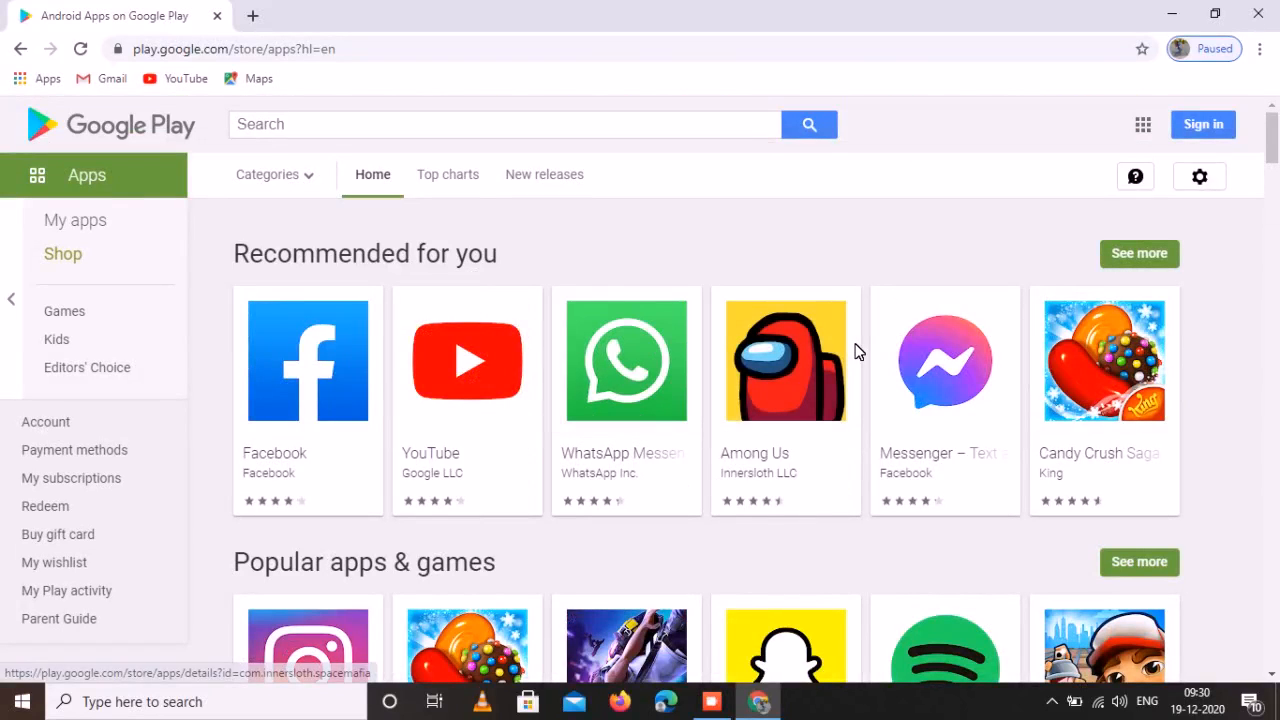
Step: Close the Chrome window and exit despite the download in progress
click(1273, 5)
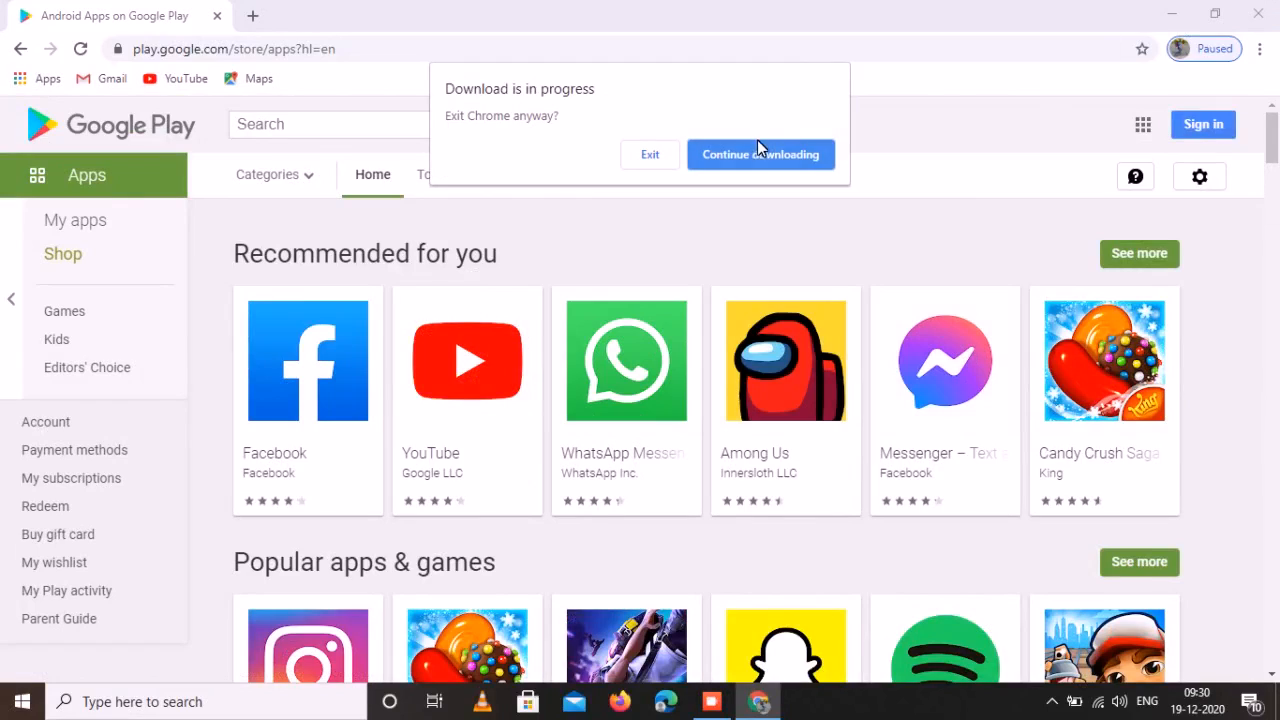
click(652, 154)
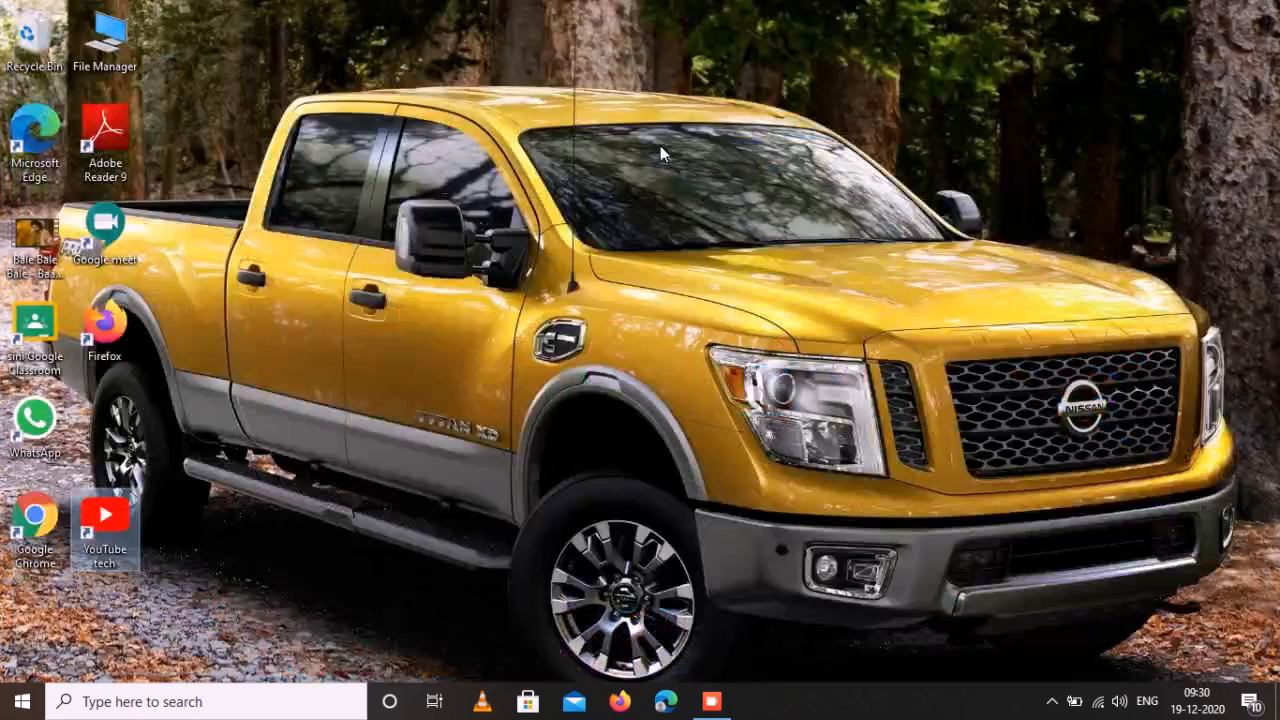